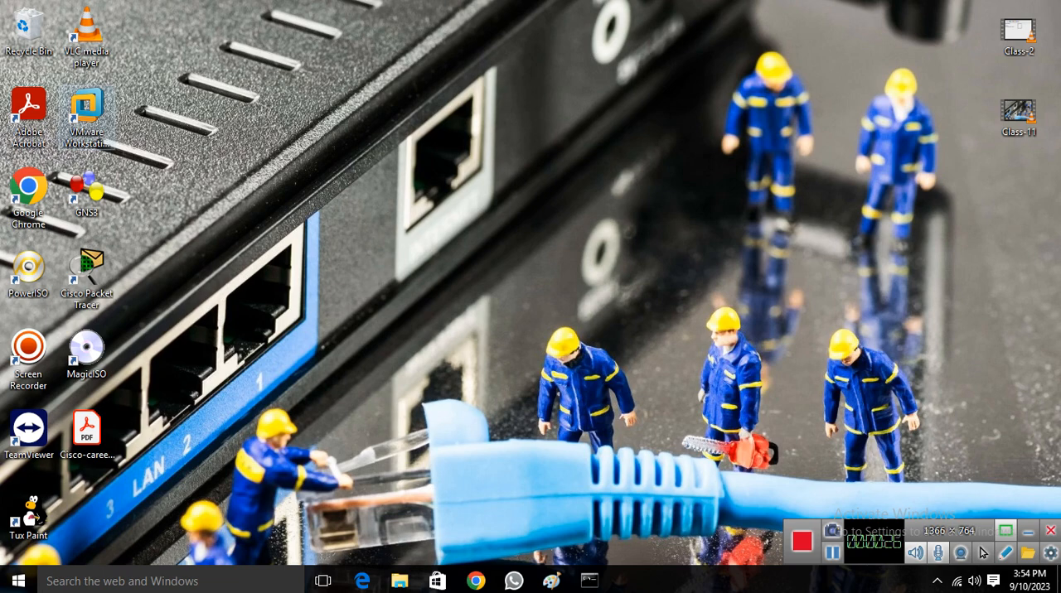
# Launch VMware Workstation Pro as administrator and close the open Server-01 virtual machine
pyautogui.click(87, 115)
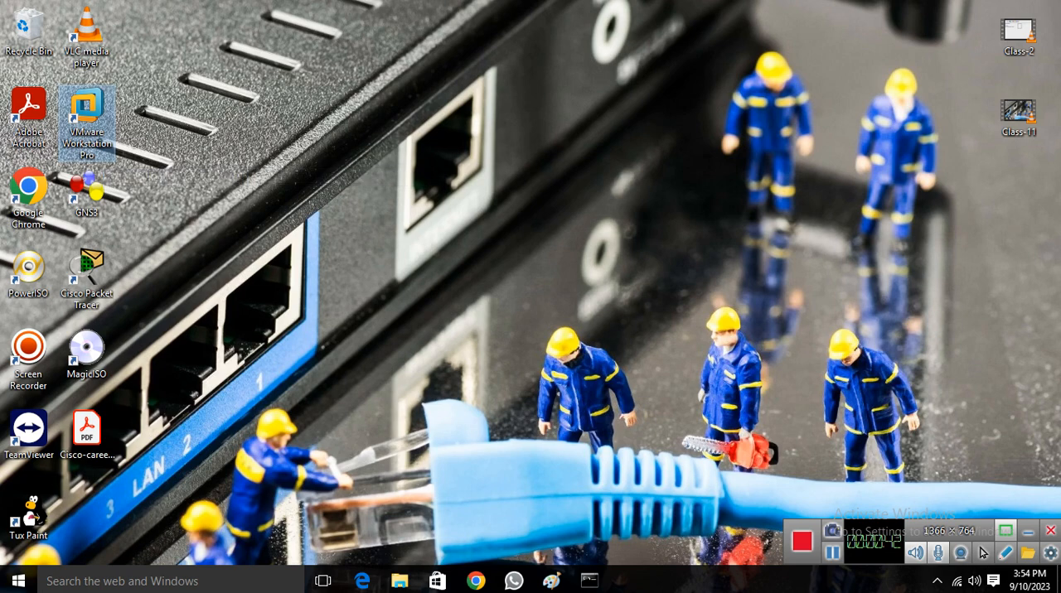
pyautogui.rightClick(95, 122)
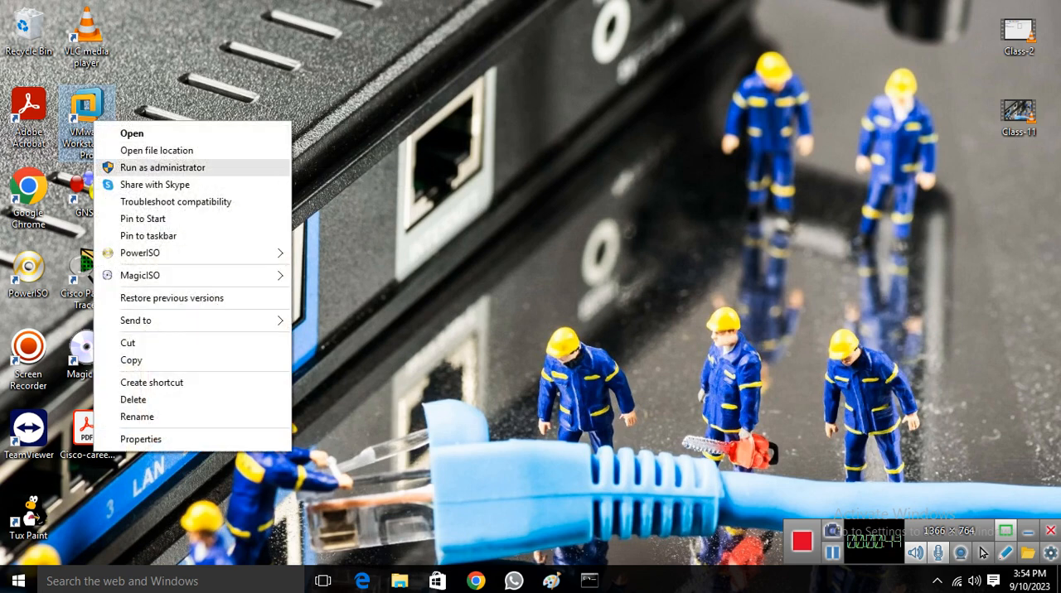
pyautogui.click(163, 168)
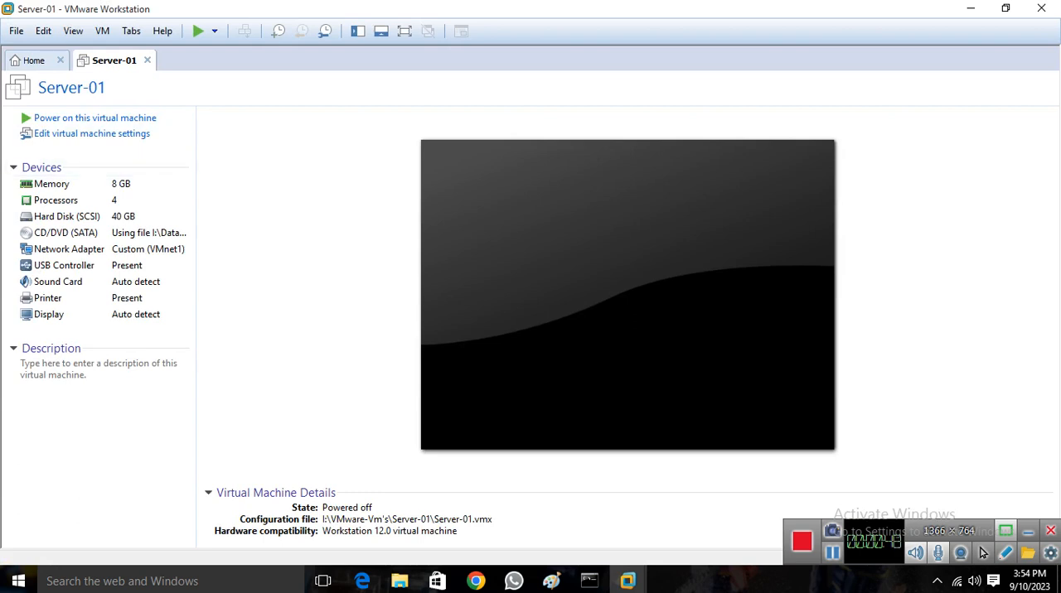
pyautogui.click(148, 60)
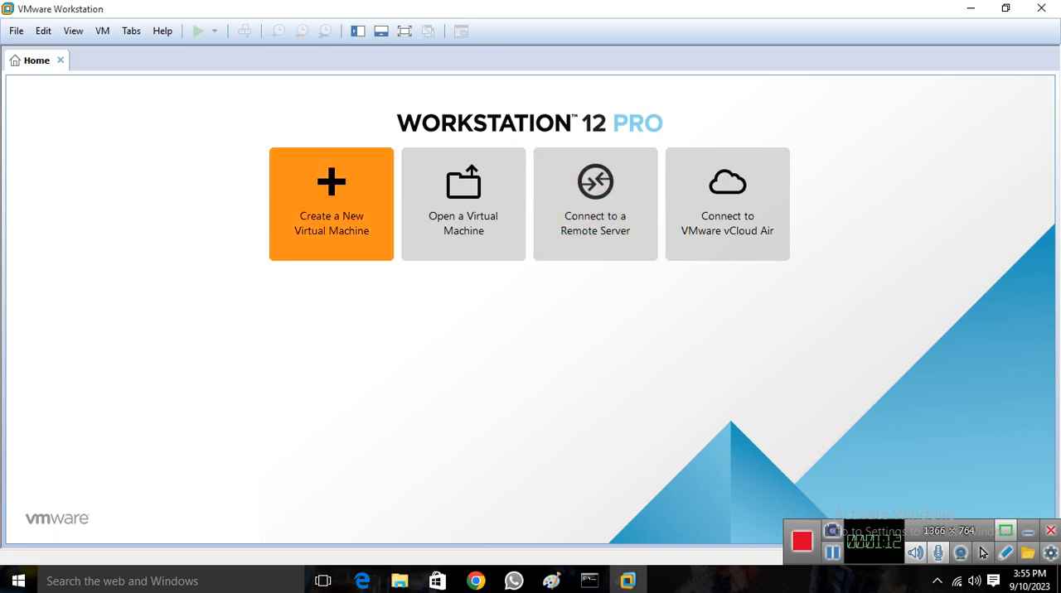
# Start creating a new virtual machine with the Custom (advanced) configuration and Workstation 12.0 hardware compatibility, checking the listed limitations
pyautogui.click(332, 204)
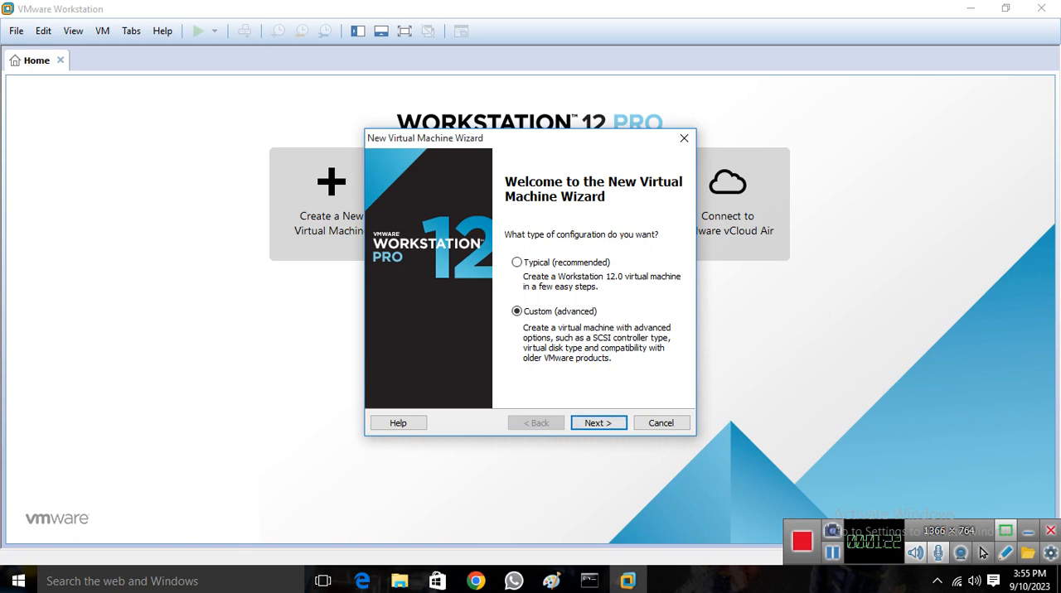
pyautogui.press('Return')
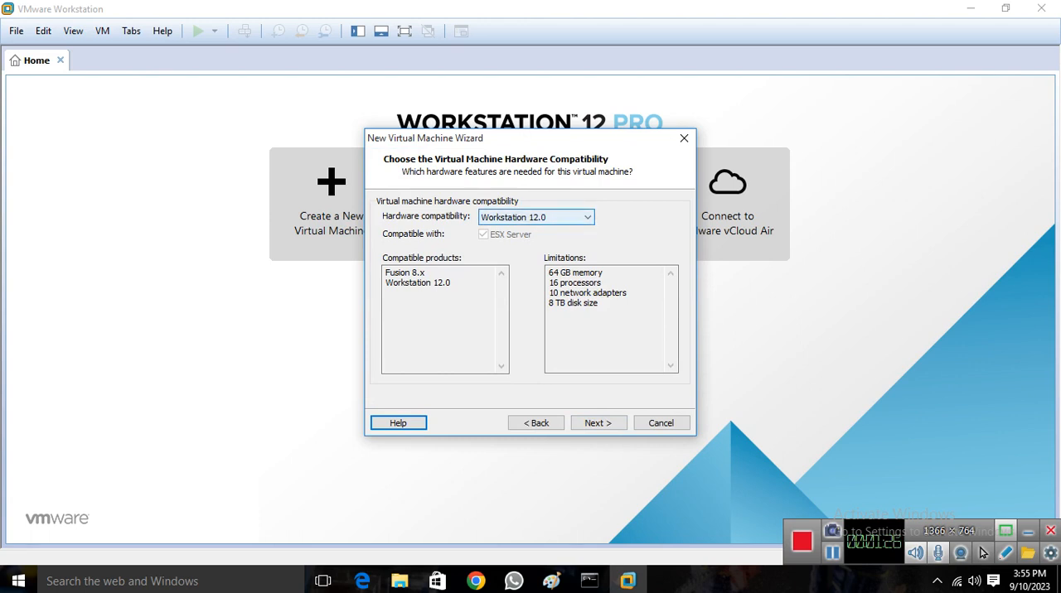
pyautogui.hotkey('alt', 'Down')
pyautogui.press('Return')
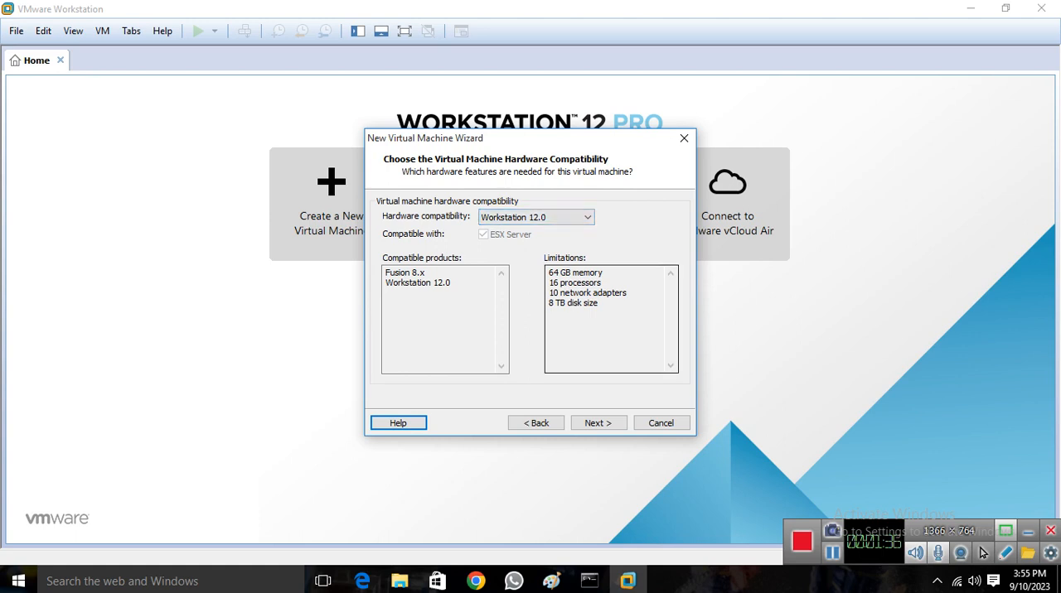
pyautogui.press('Tab')
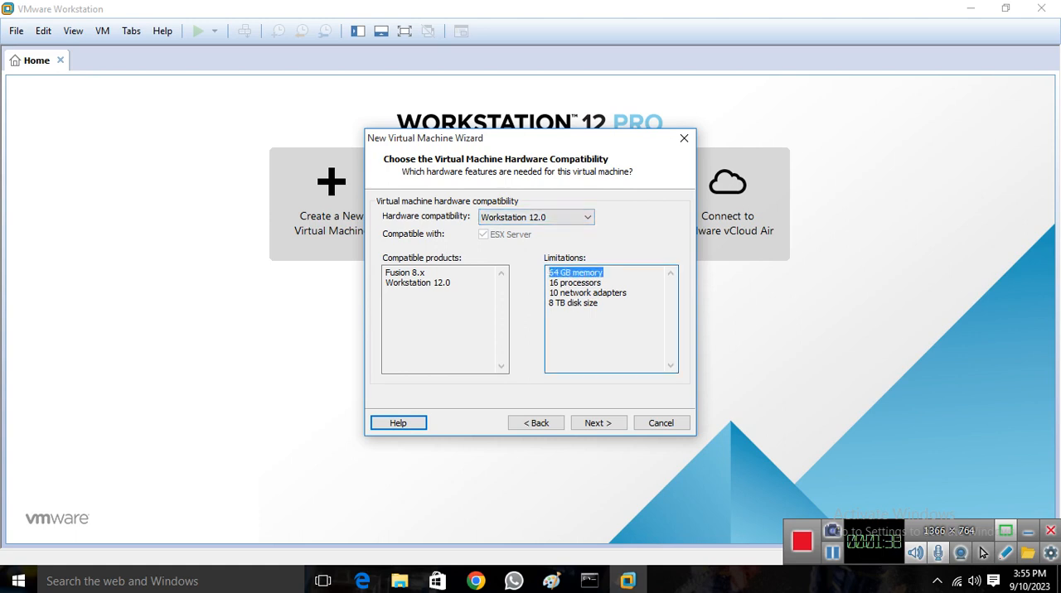
pyautogui.moveTo(603, 283); pyautogui.dragTo(548, 284)
pyautogui.moveTo(628, 293); pyautogui.dragTo(549, 294)
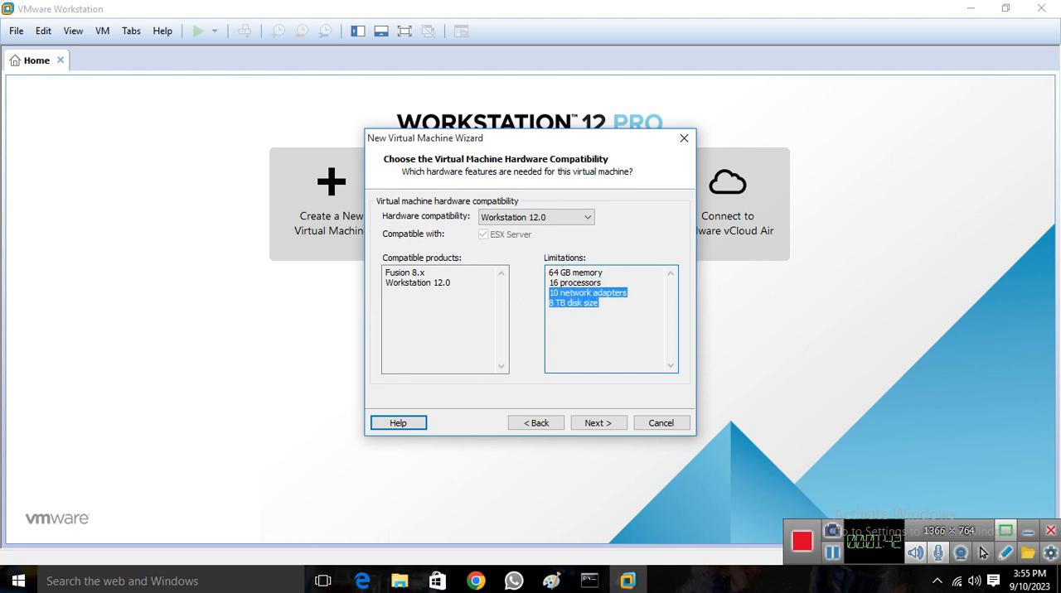
pyautogui.click(550, 313)
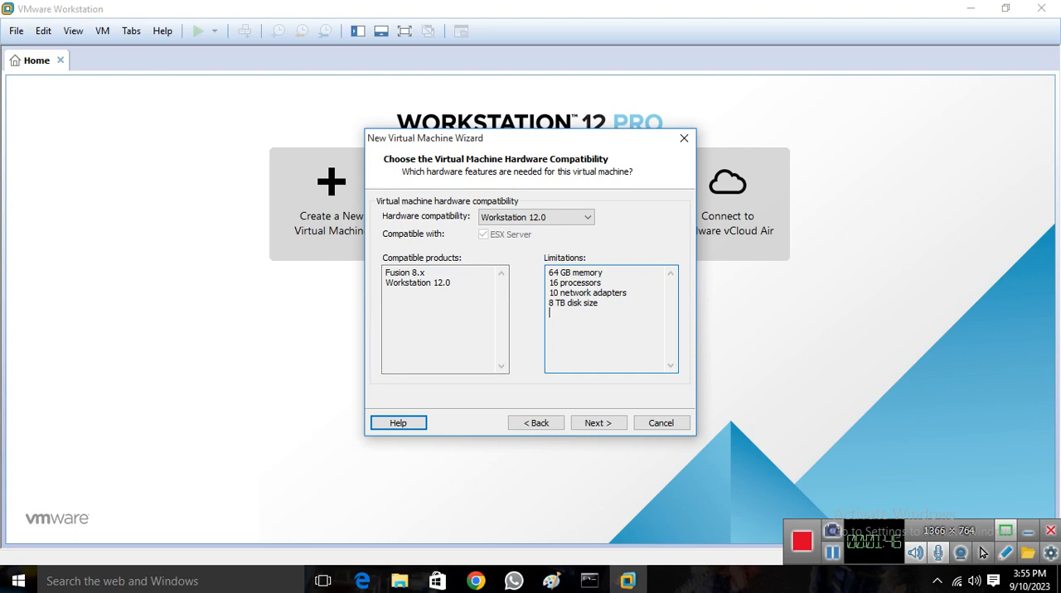
pyautogui.click(599, 424)
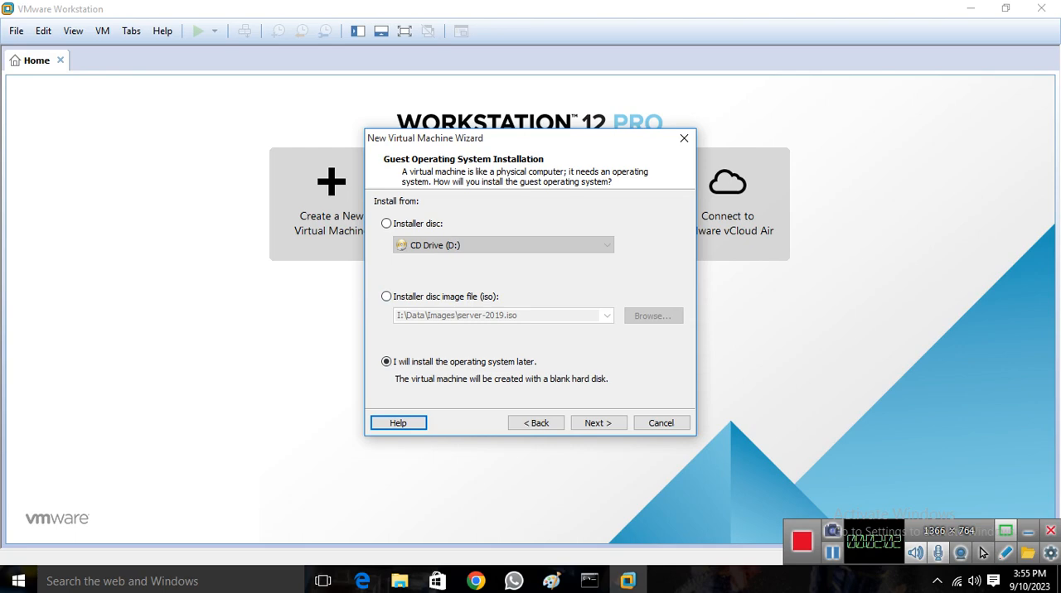
# Choose to install the operating system later and set the guest to Microsoft Windows, version Windows Server 2016
pyautogui.click(598, 424)
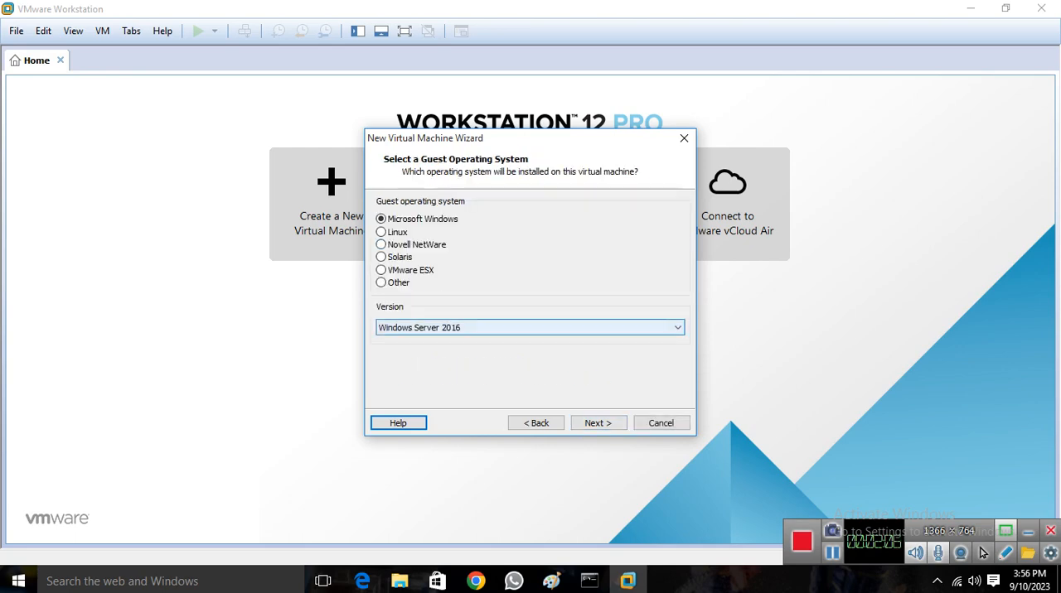
pyautogui.click(613, 328)
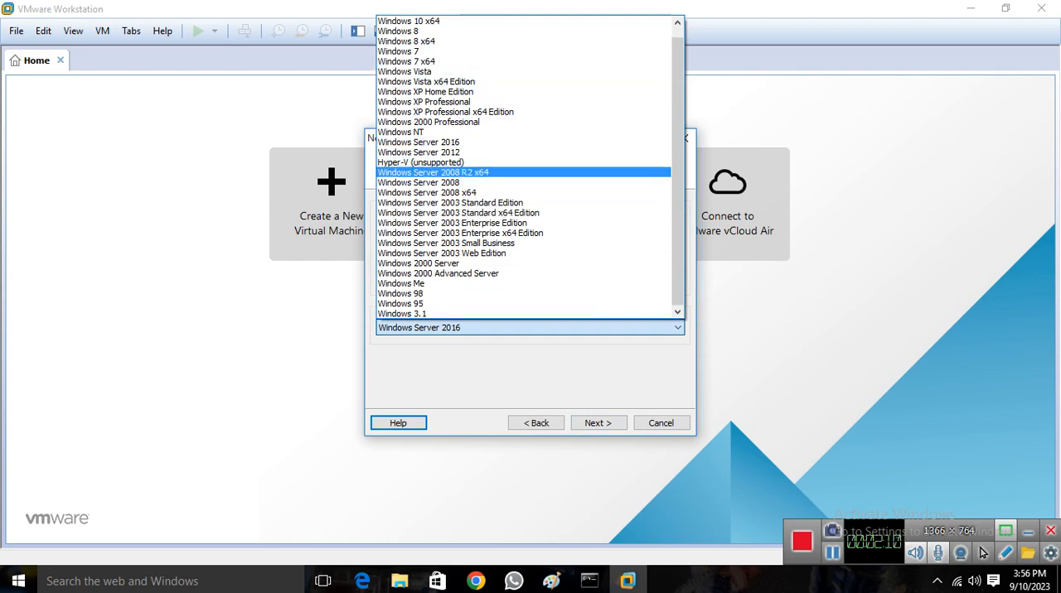
pyautogui.click(431, 142)
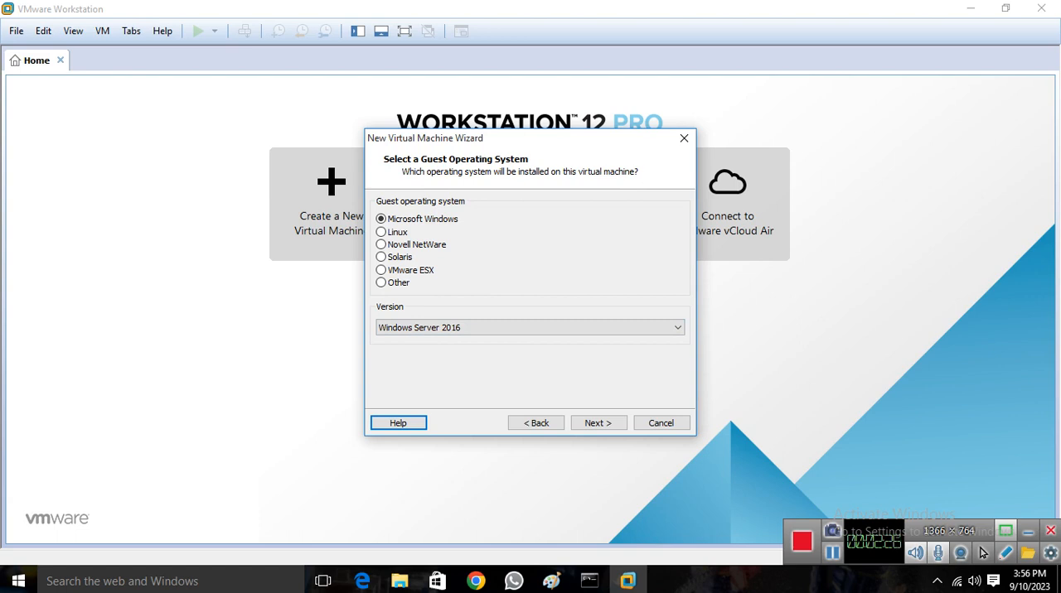
pyautogui.click(598, 422)
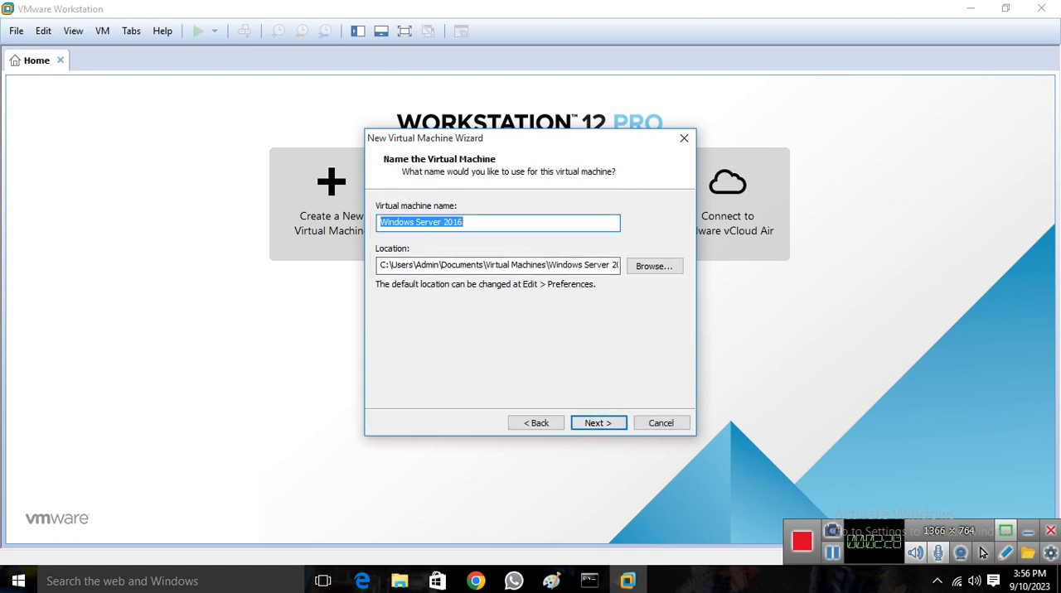
# Name the virtual machine Server-01-2022 and select the whole name for reuse
pyautogui.press('BackSpace')
pyautogui.write('S')
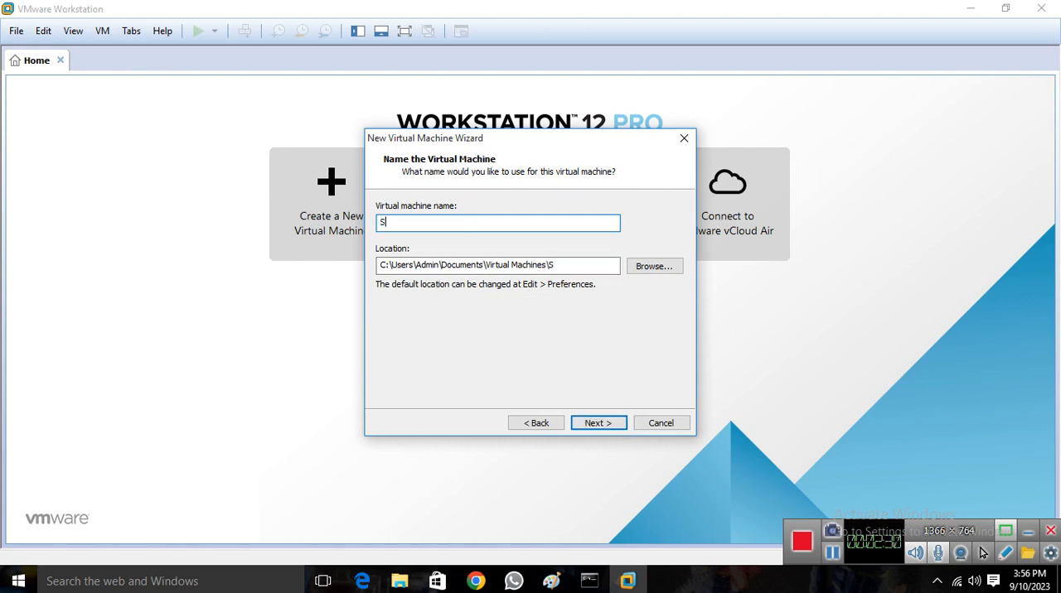
pyautogui.write('erver-01-2022')
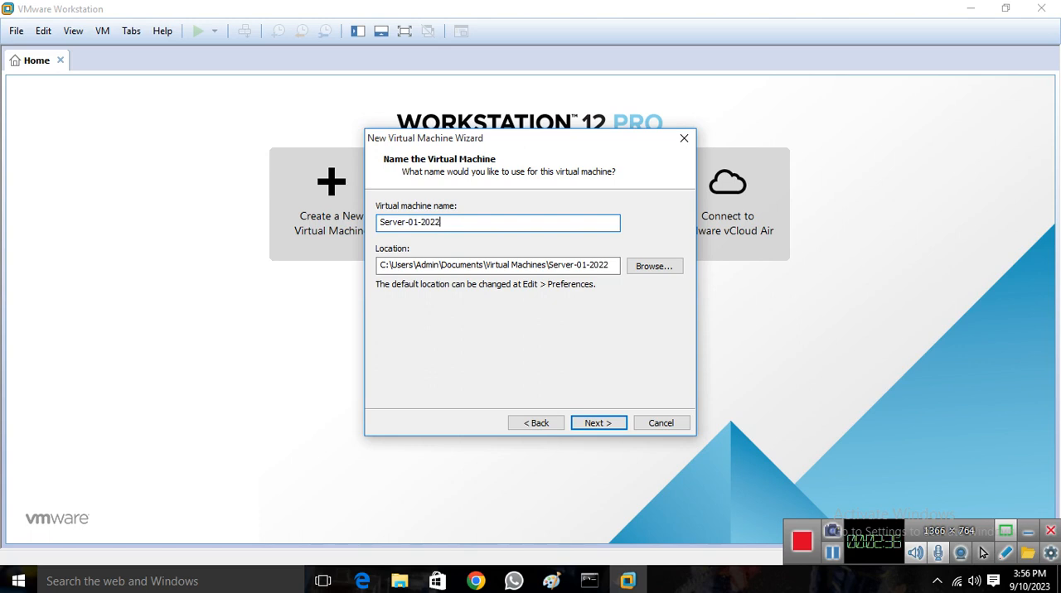
pyautogui.hotkey('ctrl', 'a')
pyautogui.hotkey('ctrl', 'c')
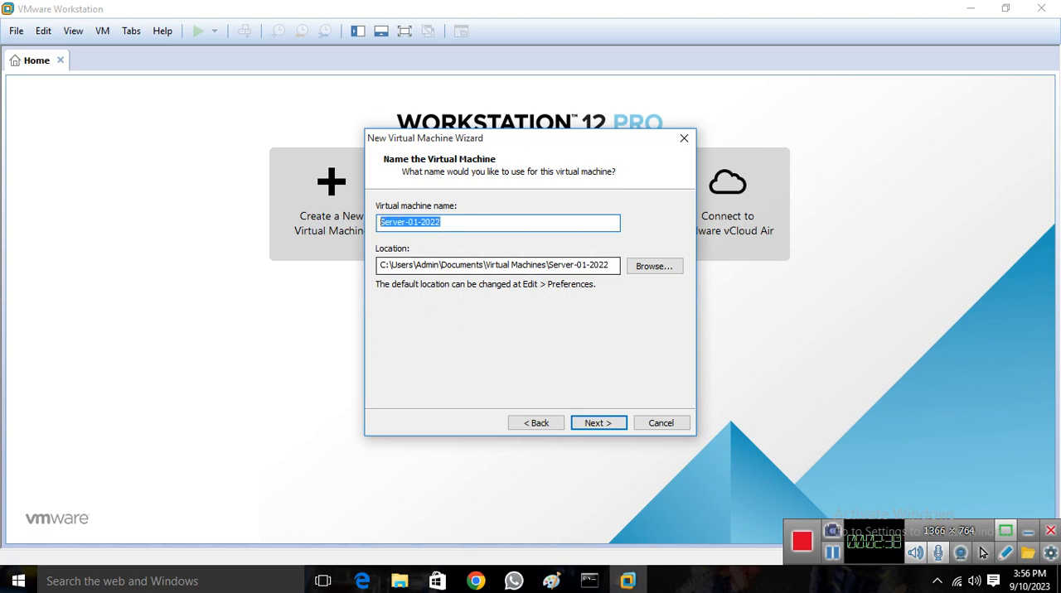
# Browse for the virtual machine's location and select the VMware-Vm's folder on the DATA (I:) drive
pyautogui.press('Tab')
pyautogui.press('Tab')
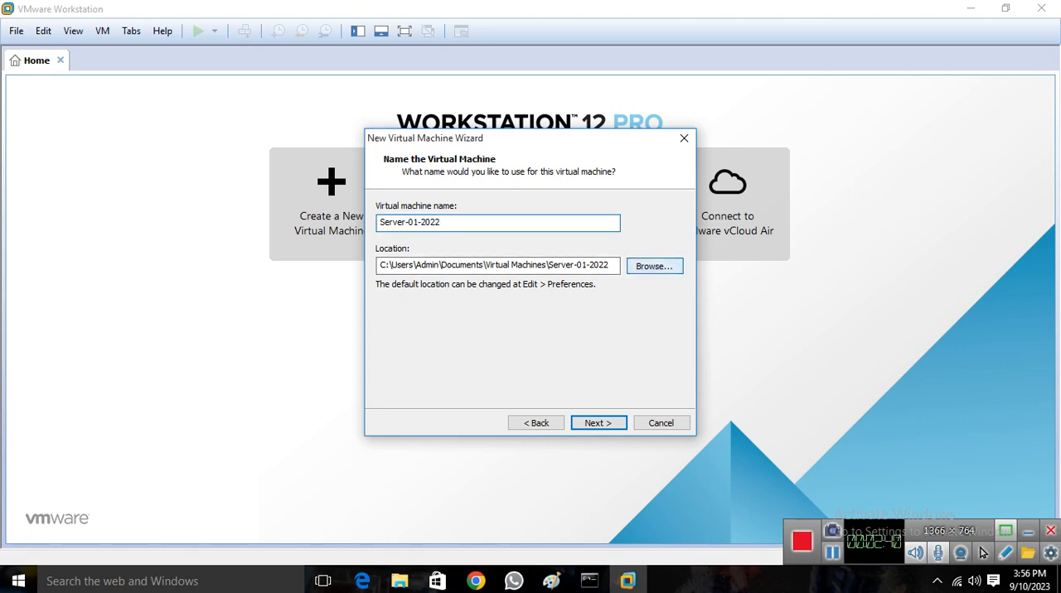
pyautogui.press('Return')
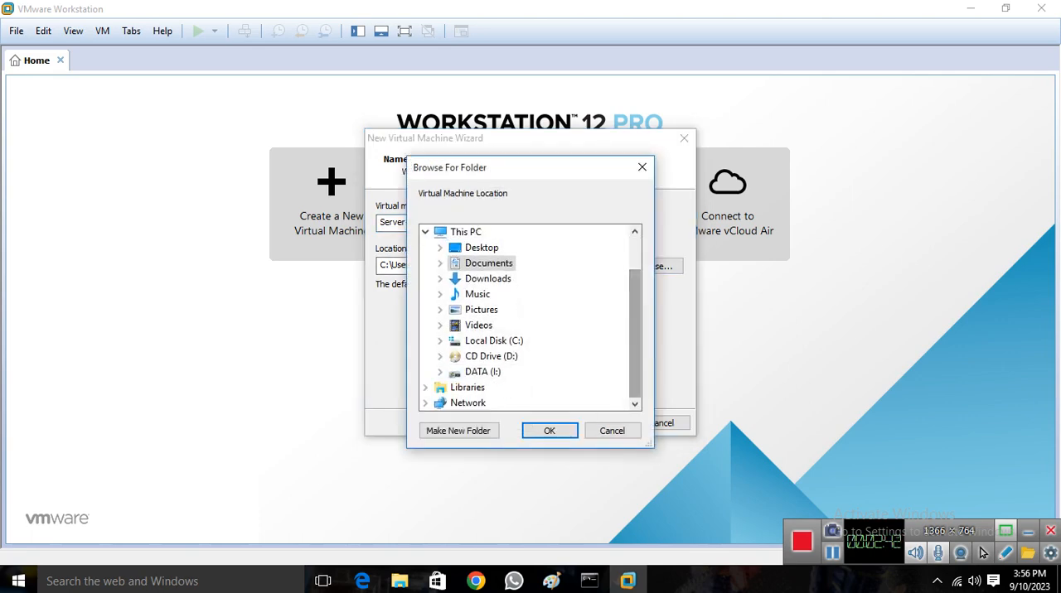
pyautogui.click(490, 372)
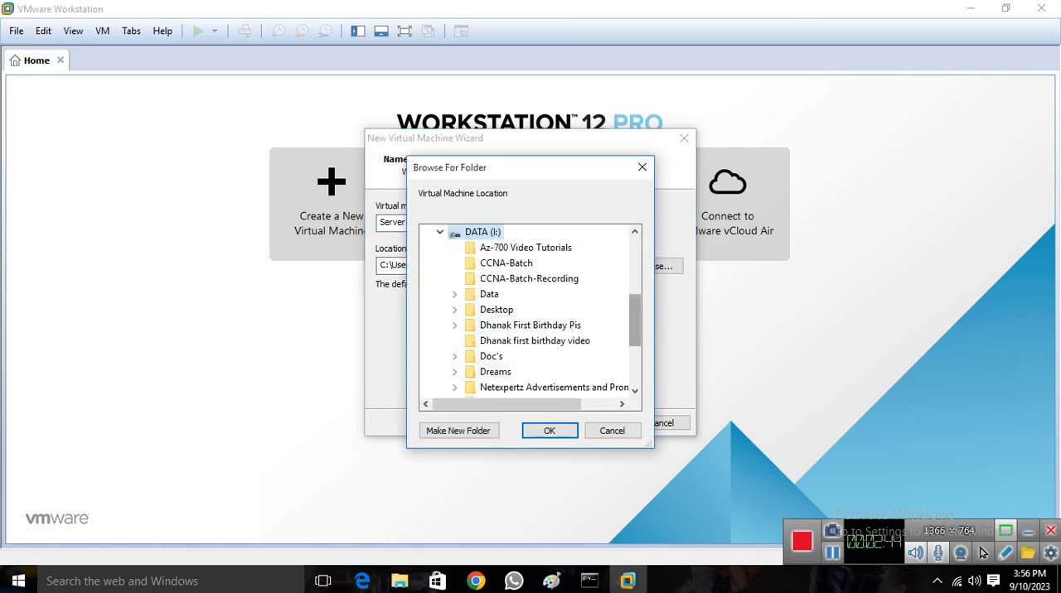
pyautogui.scroll(-3, 531, 364)
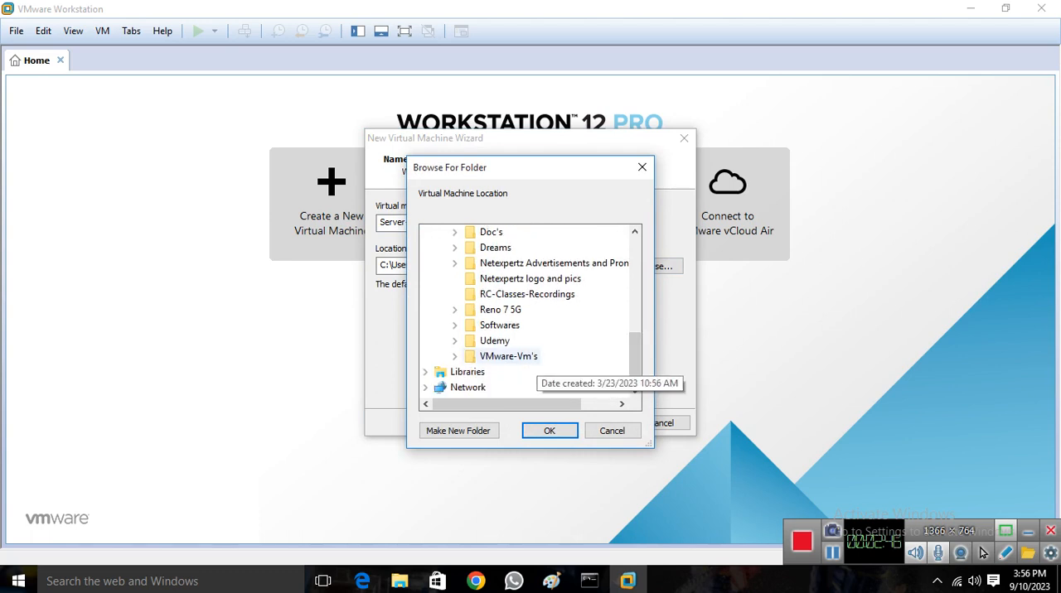
pyautogui.scroll(1, 531, 364)
pyautogui.click(508, 387)
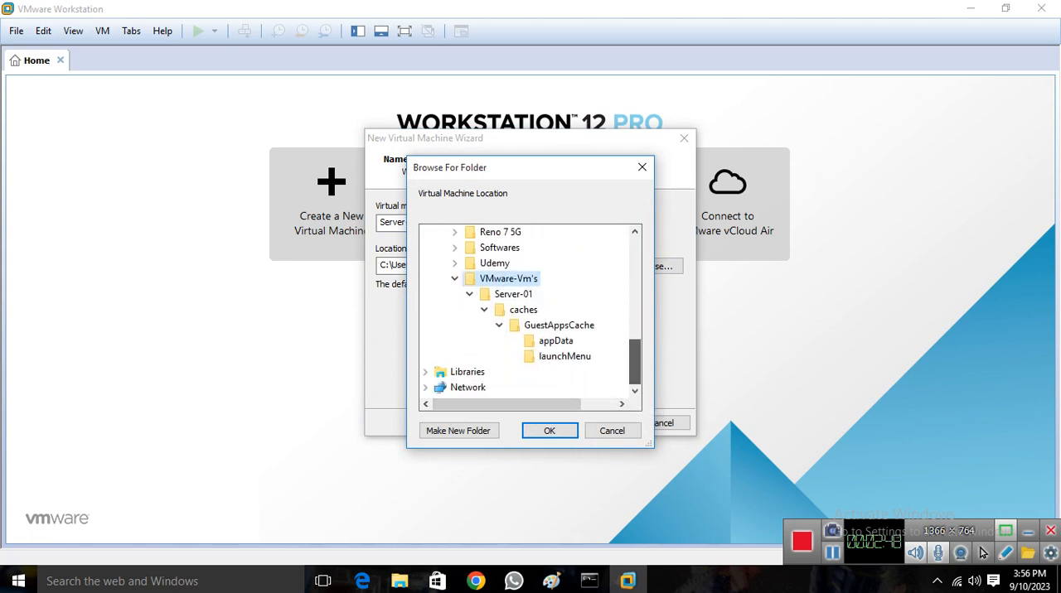
# Create a Server-01-2022 folder inside VMware-Vm's and accept it as the virtual machine's location
pyautogui.click(458, 431)
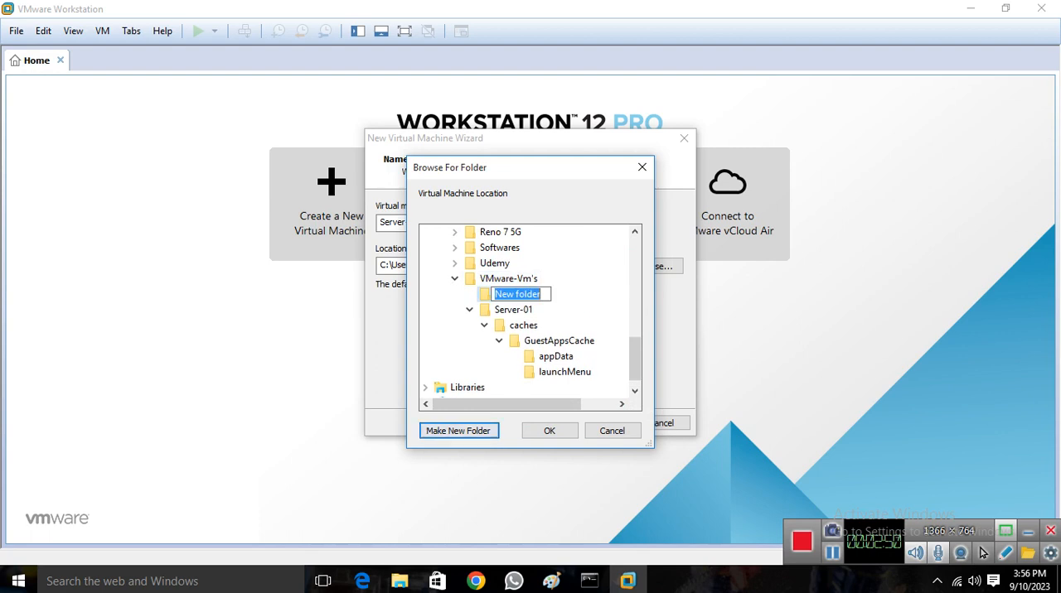
pyautogui.hotkey('ctrl', 'v')
pyautogui.press('Return')
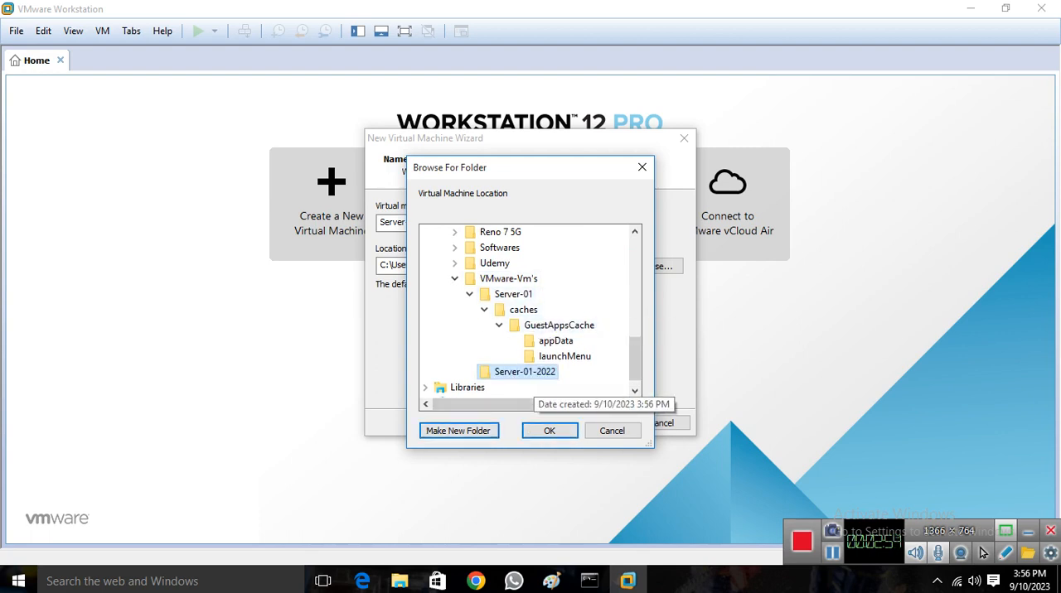
pyautogui.click(549, 431)
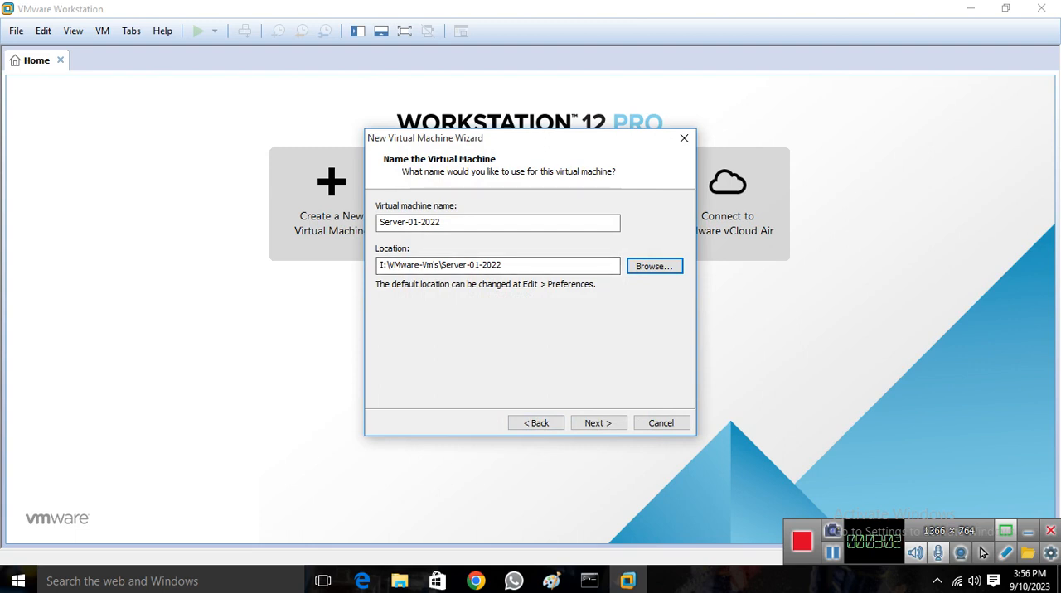
pyautogui.click(598, 422)
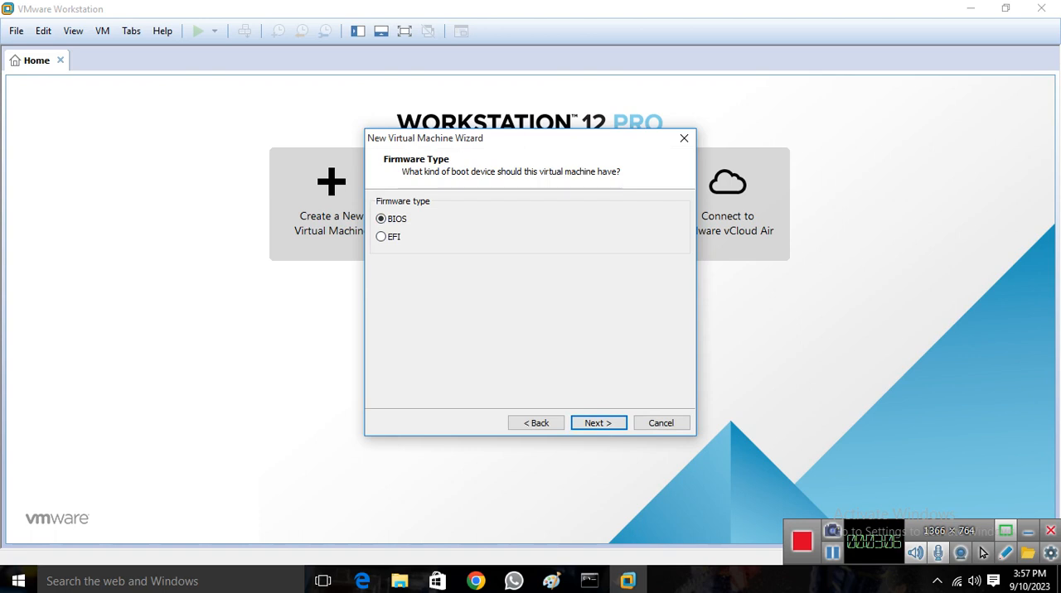
# Accept the BIOS firmware type and set 2 processors with 2 cores per processor
pyautogui.click(598, 422)
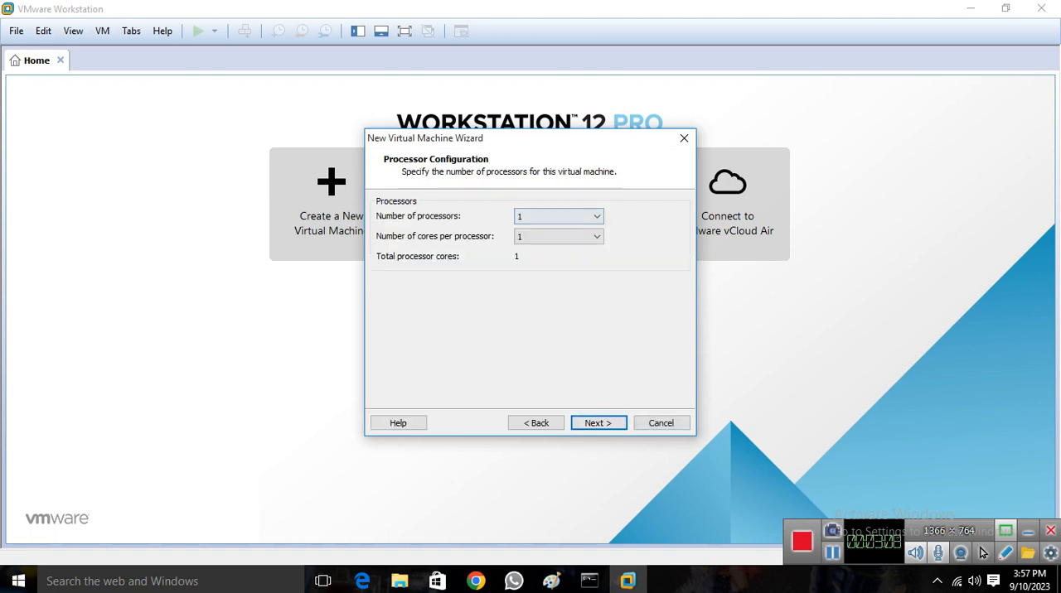
pyautogui.click(583, 216)
pyautogui.click(572, 241)
pyautogui.click(576, 237)
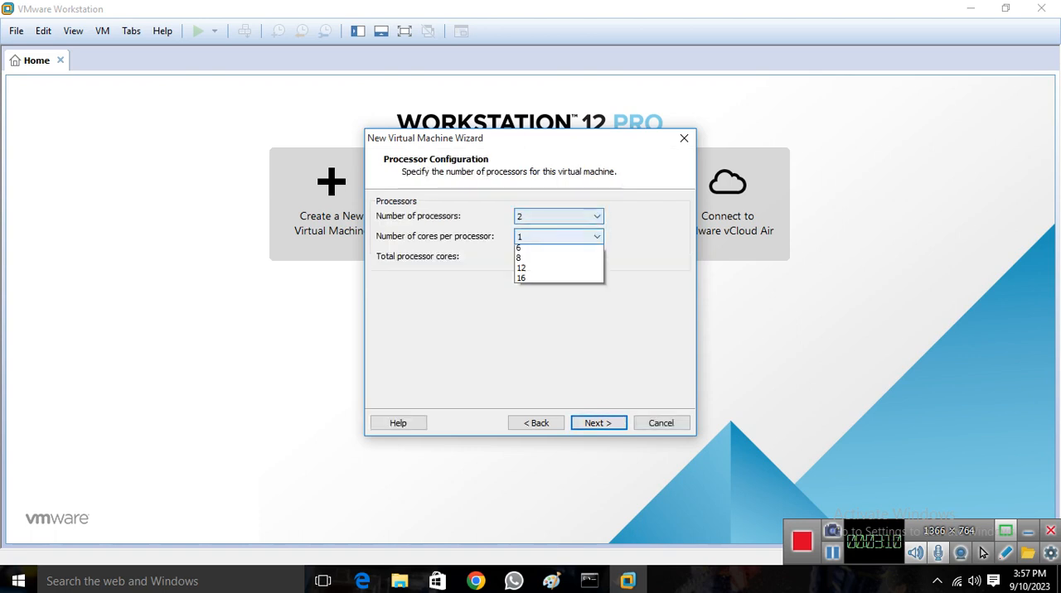
pyautogui.click(551, 263)
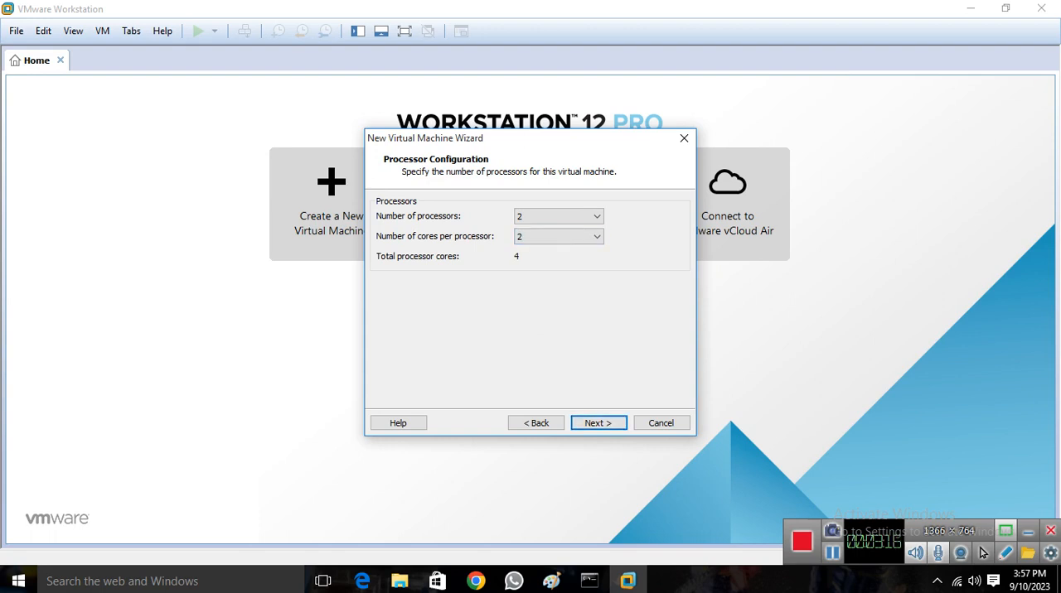
# Try 3 and 4 as the number of cores per processor
pyautogui.click(557, 236)
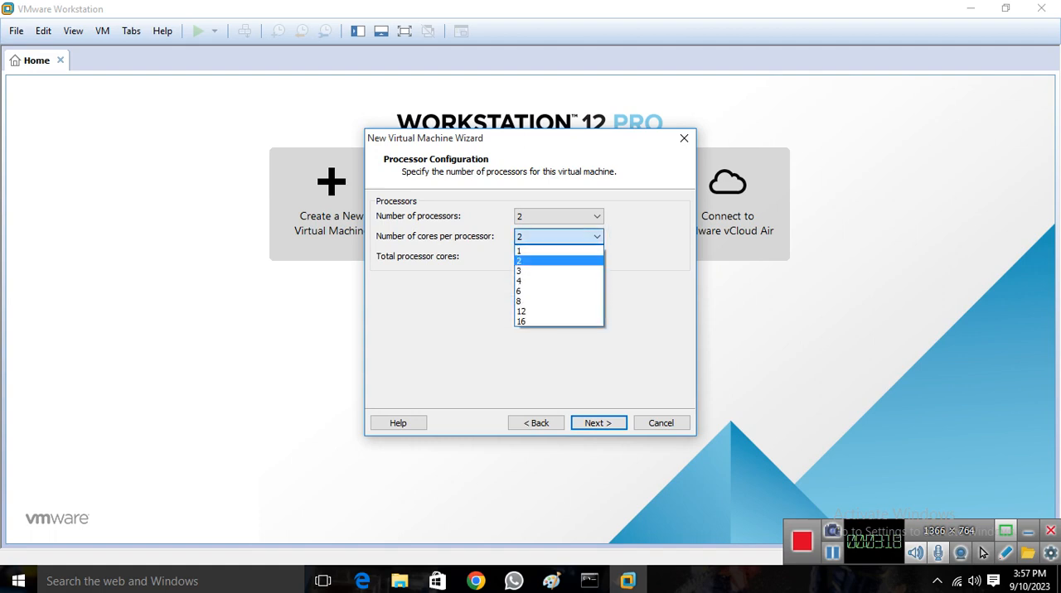
pyautogui.click(551, 274)
pyautogui.click(558, 236)
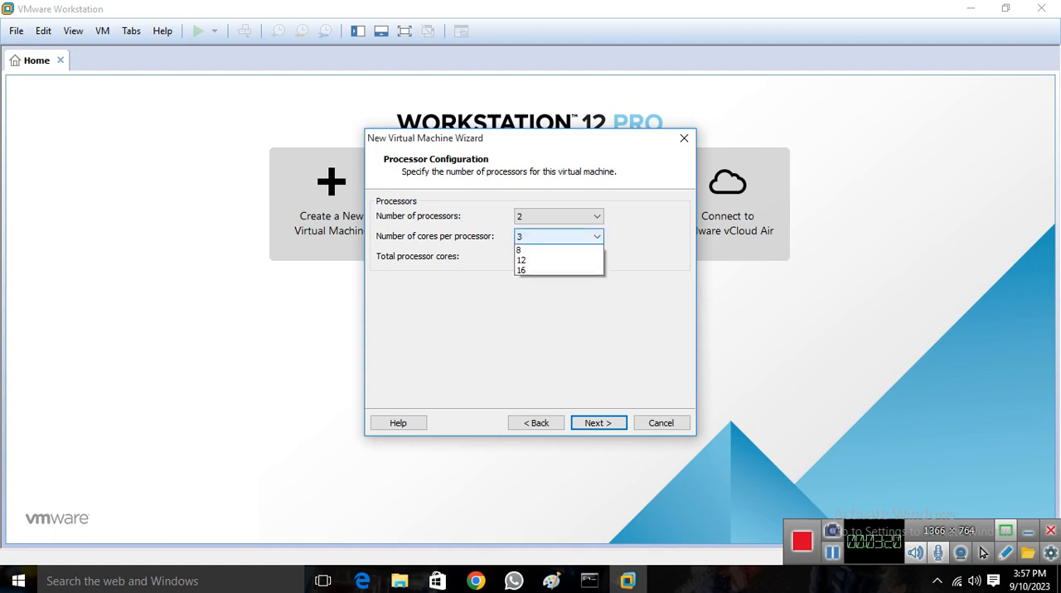
pyautogui.click(551, 283)
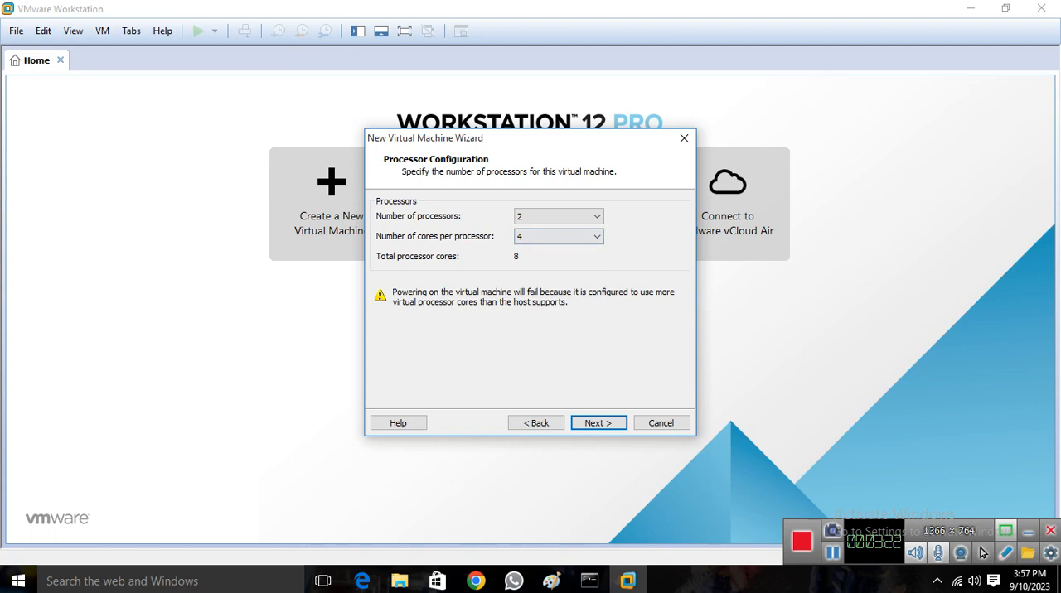
# Set the number of cores per processor to 2 and accept the processor configuration
pyautogui.click(558, 236)
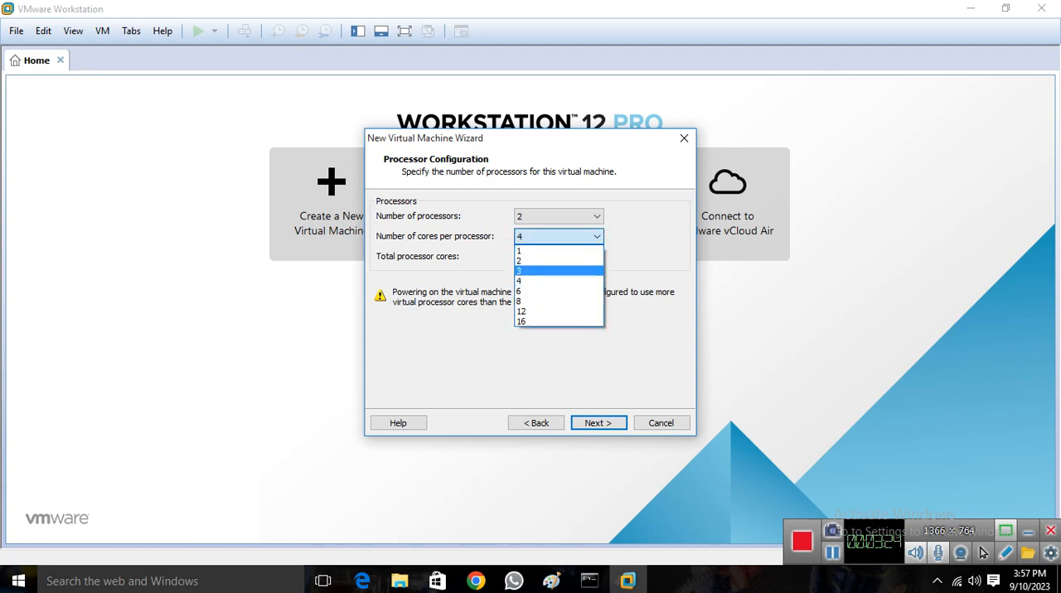
pyautogui.click(551, 271)
pyautogui.click(558, 236)
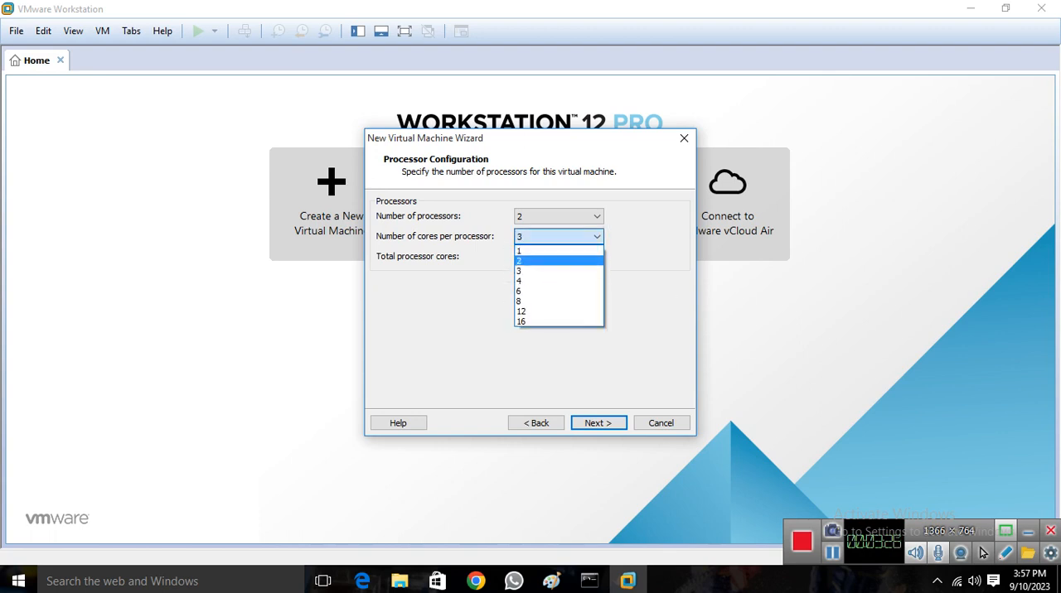
pyautogui.click(551, 260)
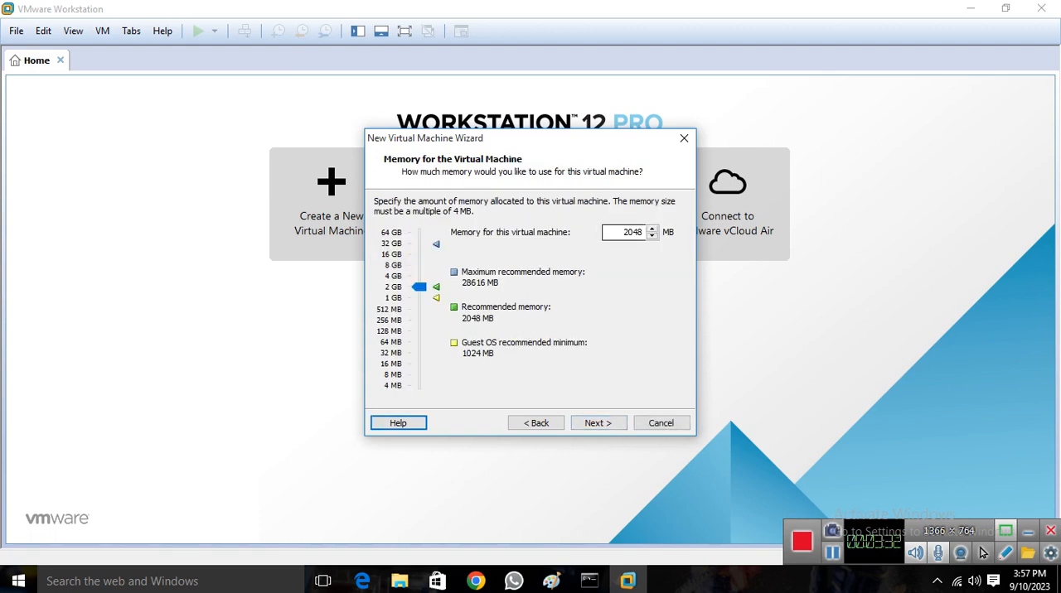
# Allocate 4096 MB of memory to the virtual machine and choose host-only networking
pyautogui.doubleClick(632, 232)
pyautogui.write('4096')
pyautogui.press('Return')
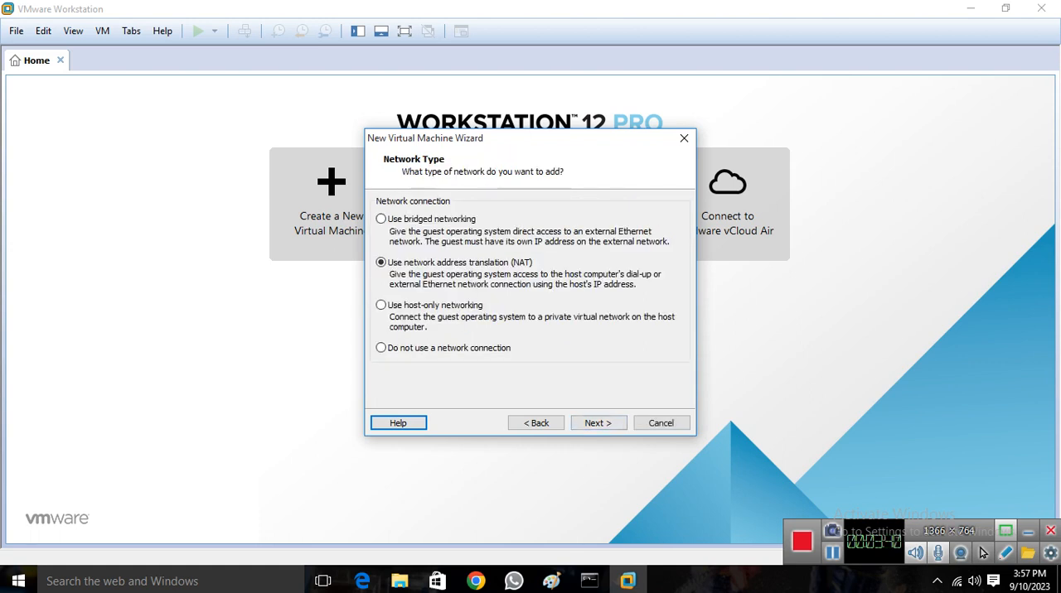
pyautogui.press('Down')
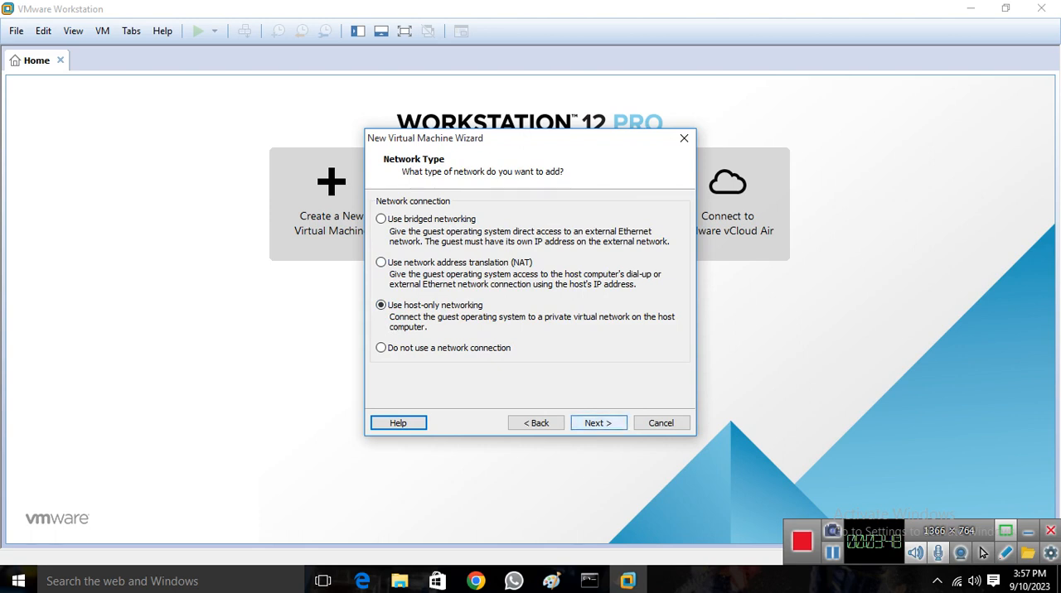
pyautogui.press('Return')
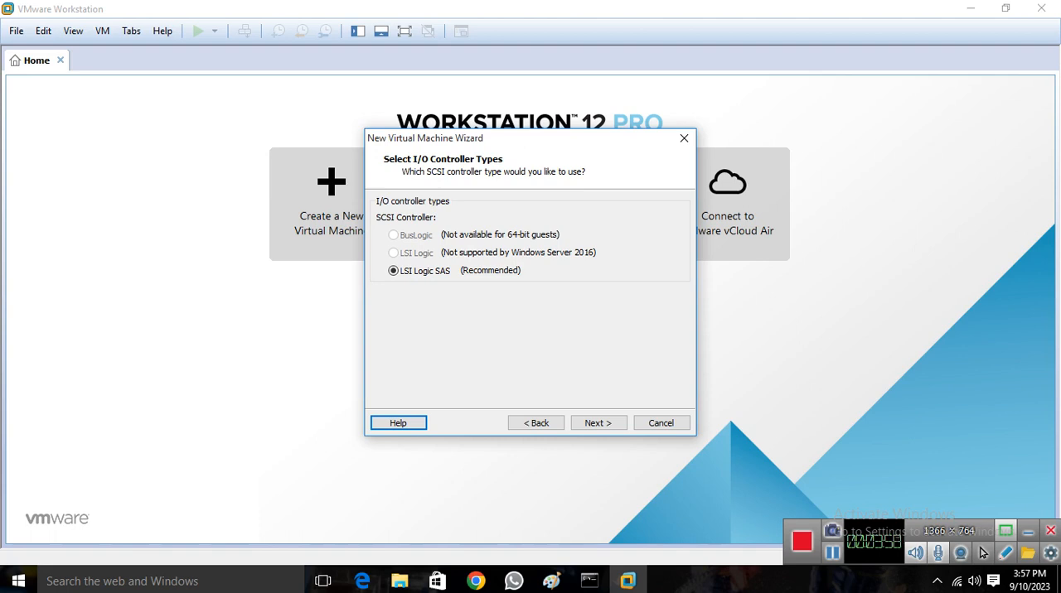
# Keep the recommended LSI Logic SAS controller and SCSI disk type, and choose to create a new virtual disk
pyautogui.press('Return')
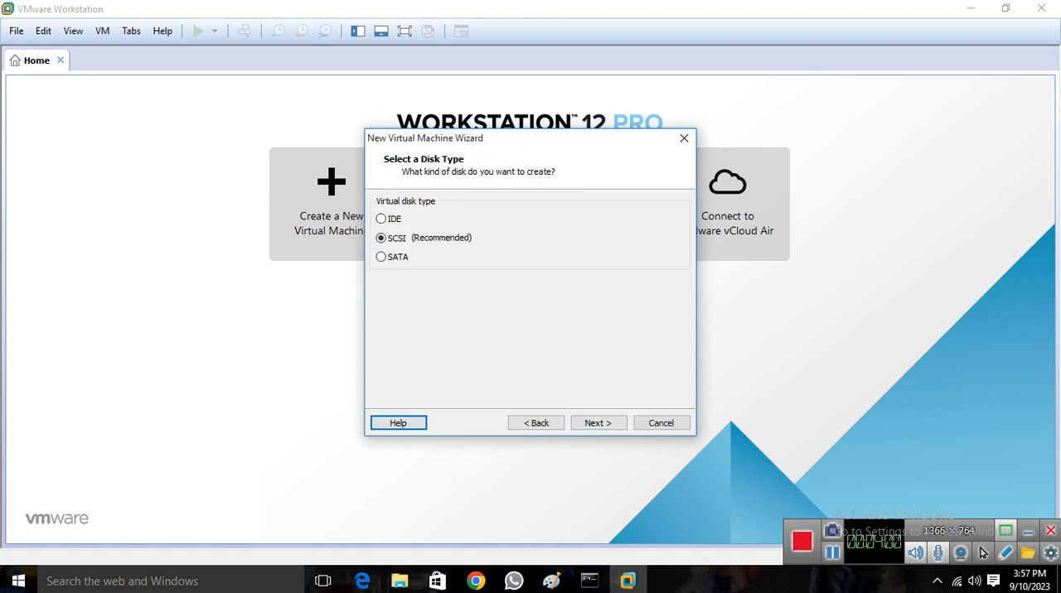
pyautogui.press('Return')
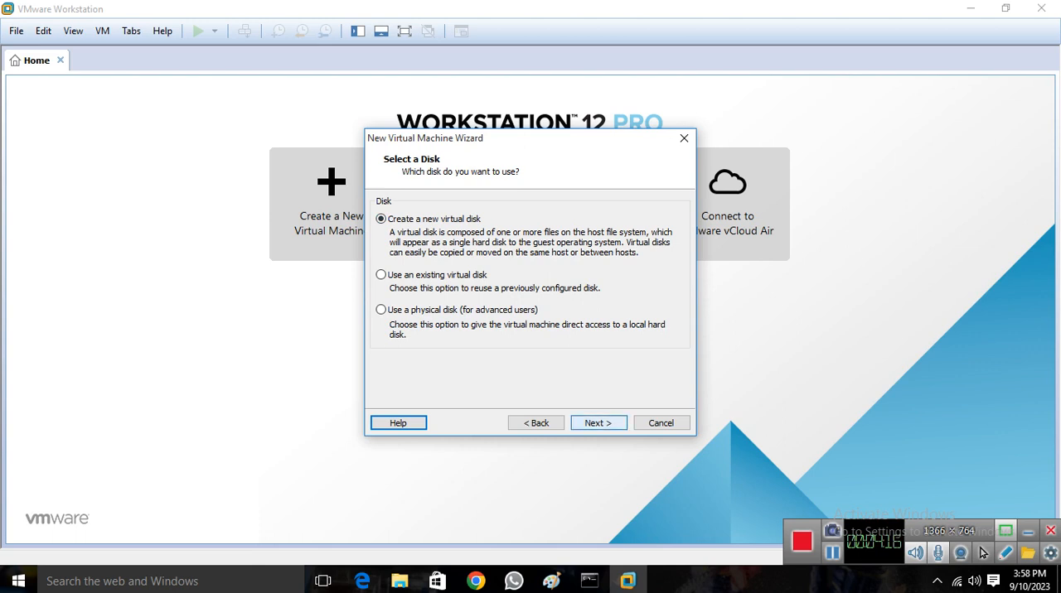
pyautogui.click(598, 423)
# Set the disk to 40 GB stored as a single file, Server-01-2022.vmdk, and finish creating the virtual machine
pyautogui.click(523, 200)
pyautogui.doubleClick(524, 201)
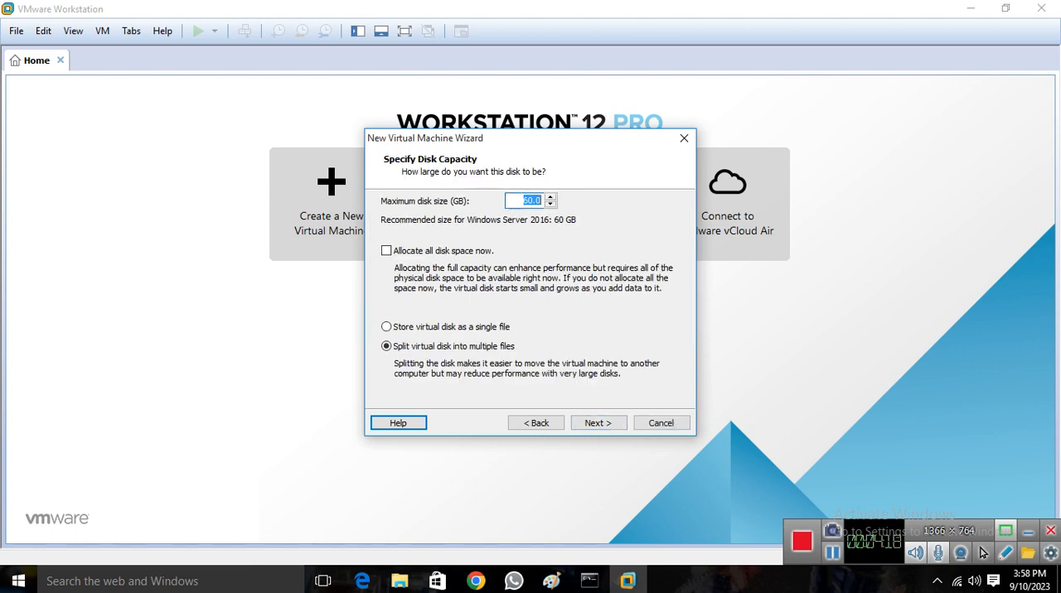
pyautogui.write('40')
pyautogui.click(387, 327)
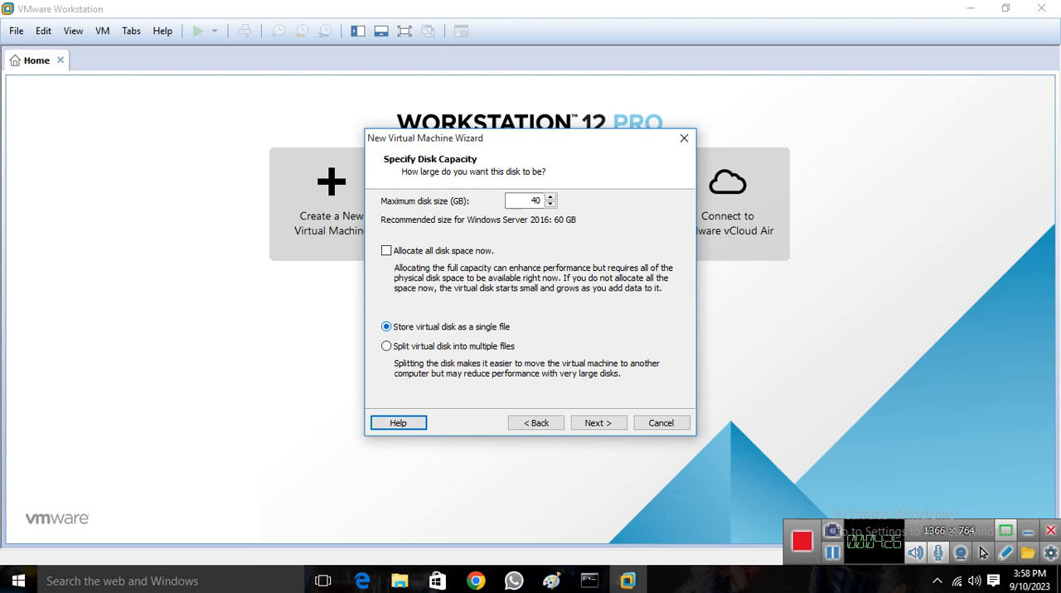
pyautogui.click(598, 424)
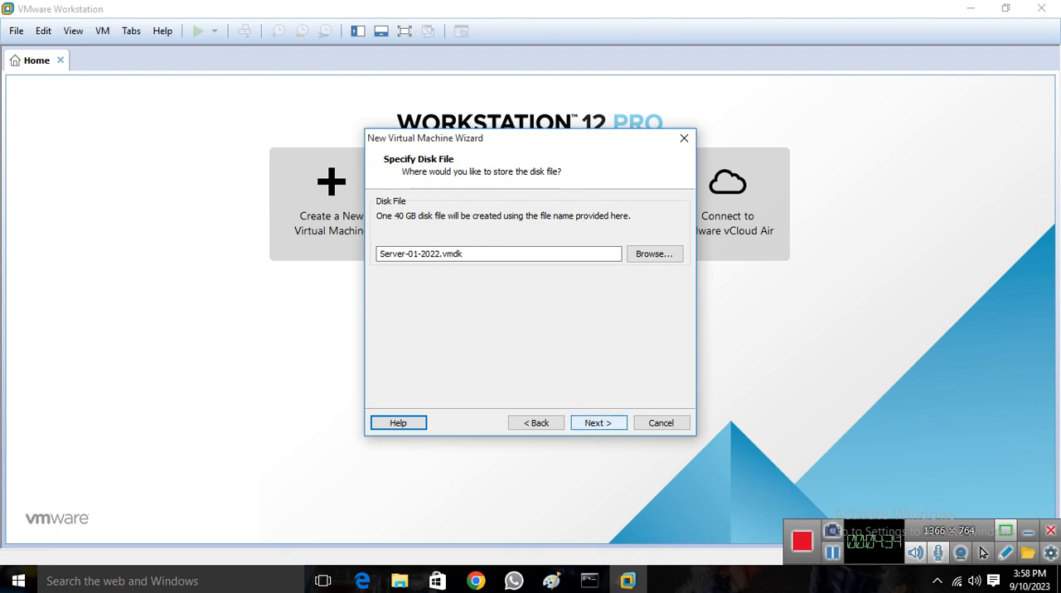
pyautogui.click(599, 422)
pyautogui.click(599, 422)
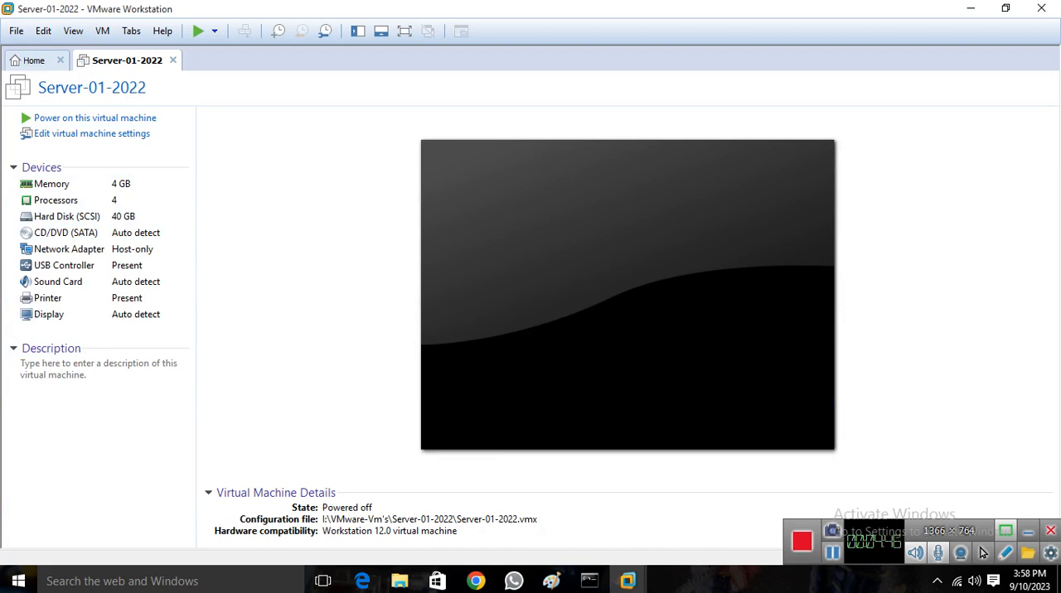
# Start another custom virtual machine with Workstation 12.0 compatibility, deferred operating system installation and the Windows Server 2016 guest type
pyautogui.click(34, 61)
pyautogui.click(332, 205)
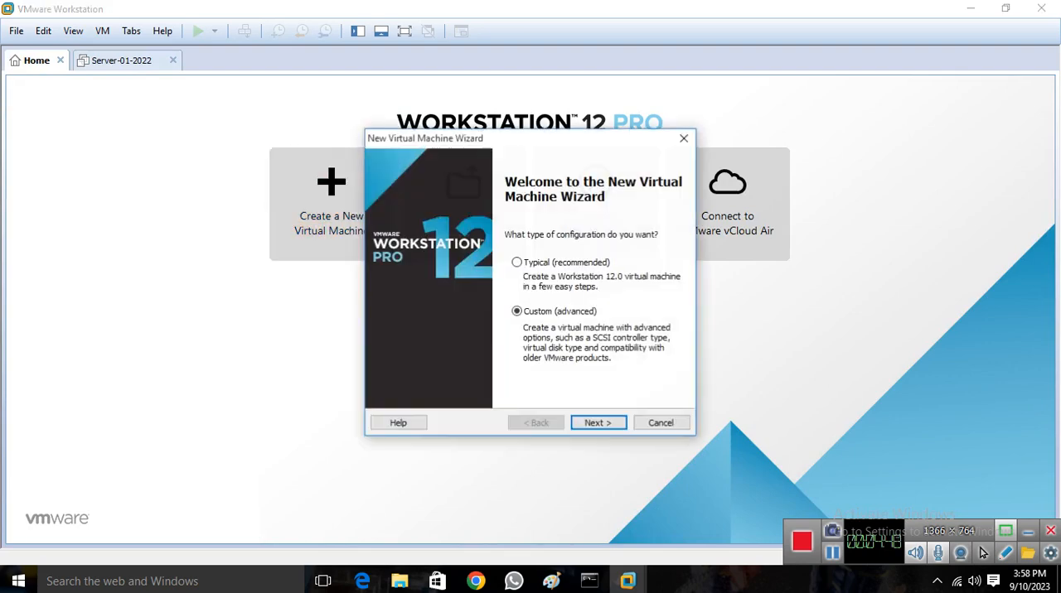
pyautogui.press('Return')
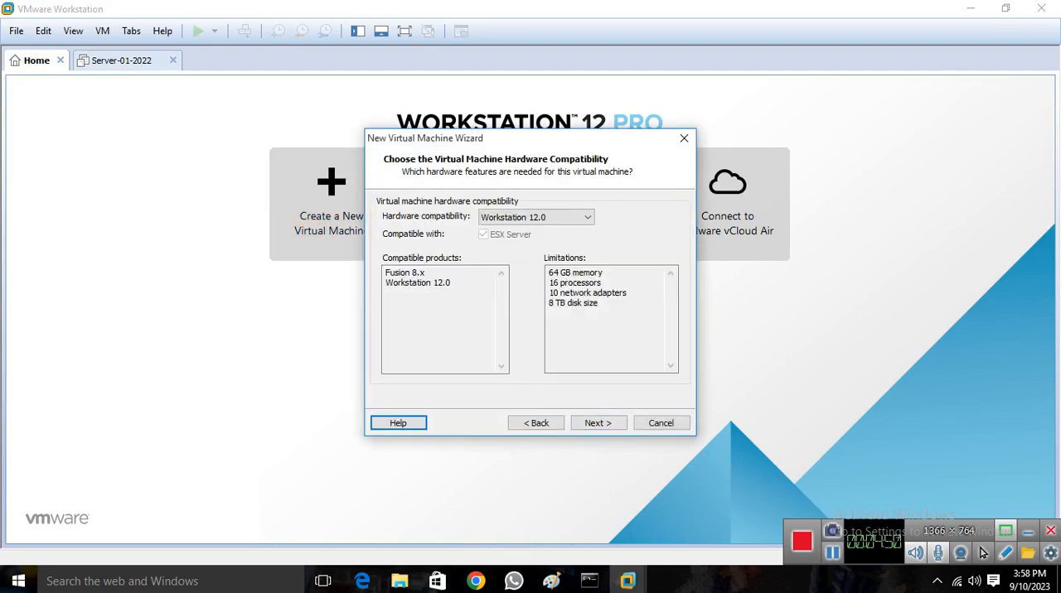
pyautogui.press('Return')
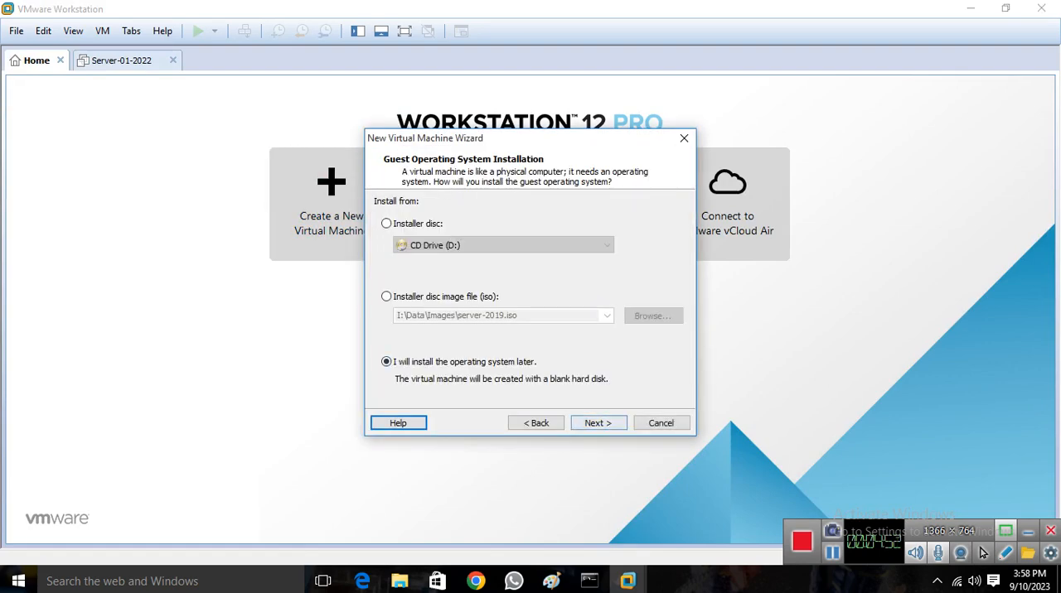
pyautogui.press('Return')
pyautogui.press('Return')
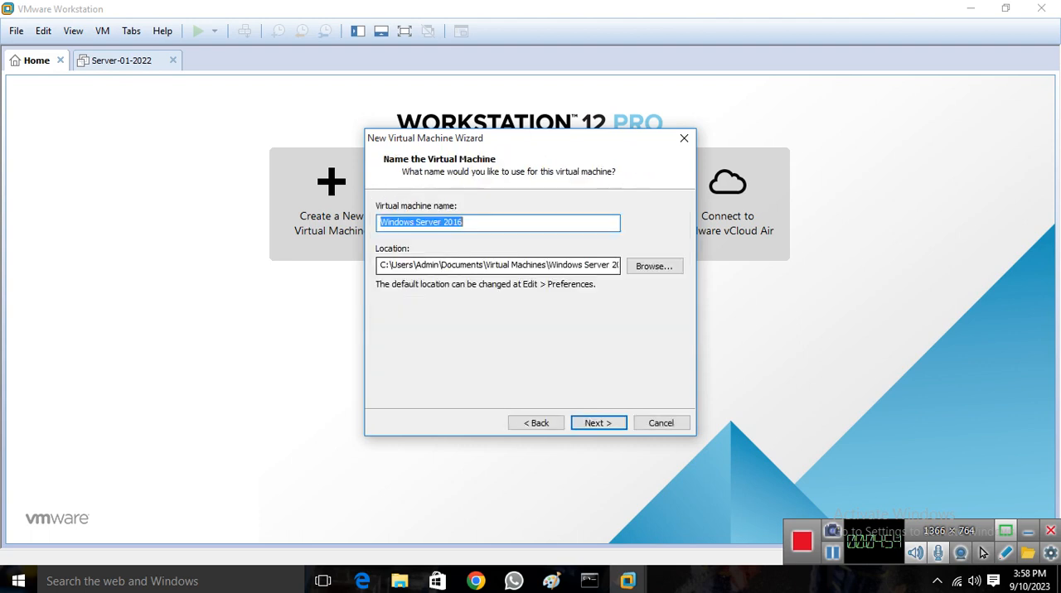
# Name the new virtual machine Server-02-2022
pyautogui.press('BackSpace')
pyautogui.write('Server')
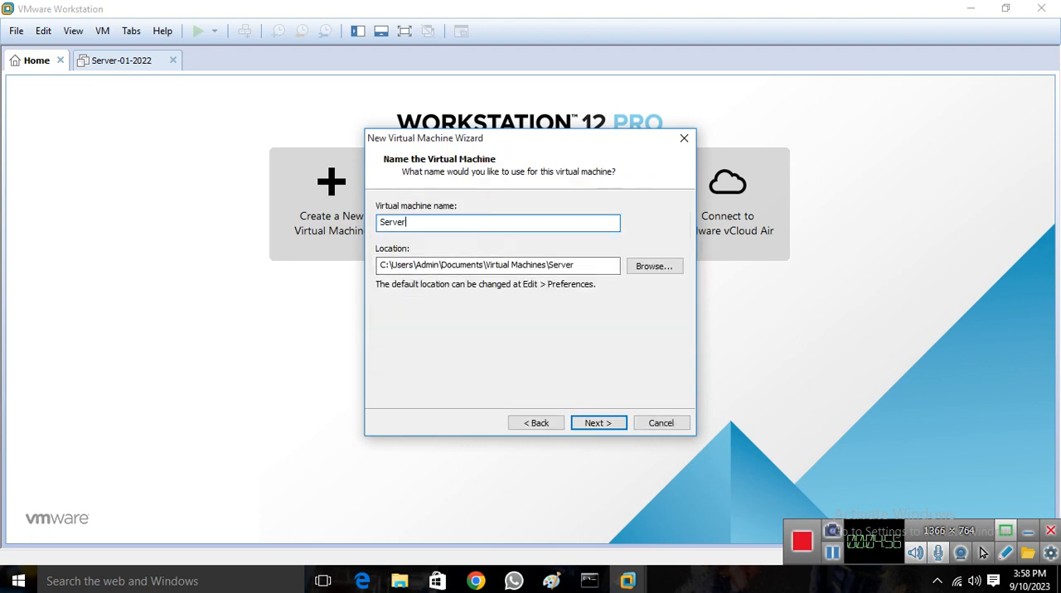
pyautogui.write('-02-2022')
pyautogui.hotkey('ctrl', 'a')
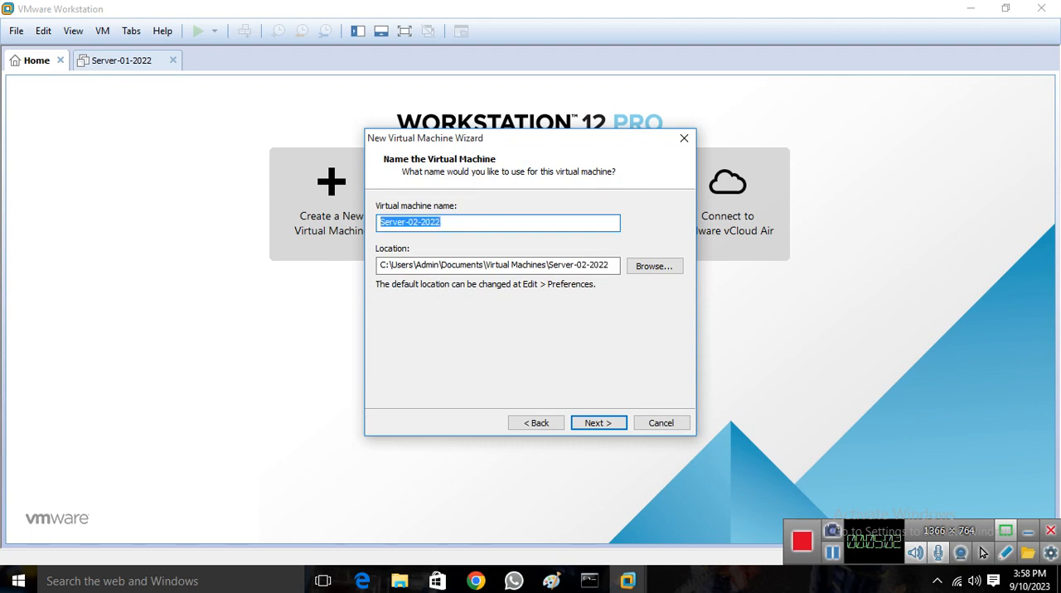
# Create a Server-02-2022 folder inside VMware-Vm's on the I: drive and accept it as the virtual machine's location
pyautogui.click(655, 266)
pyautogui.moveTo(634, 295); pyautogui.dragTo(634, 363)
pyautogui.click(489, 372)
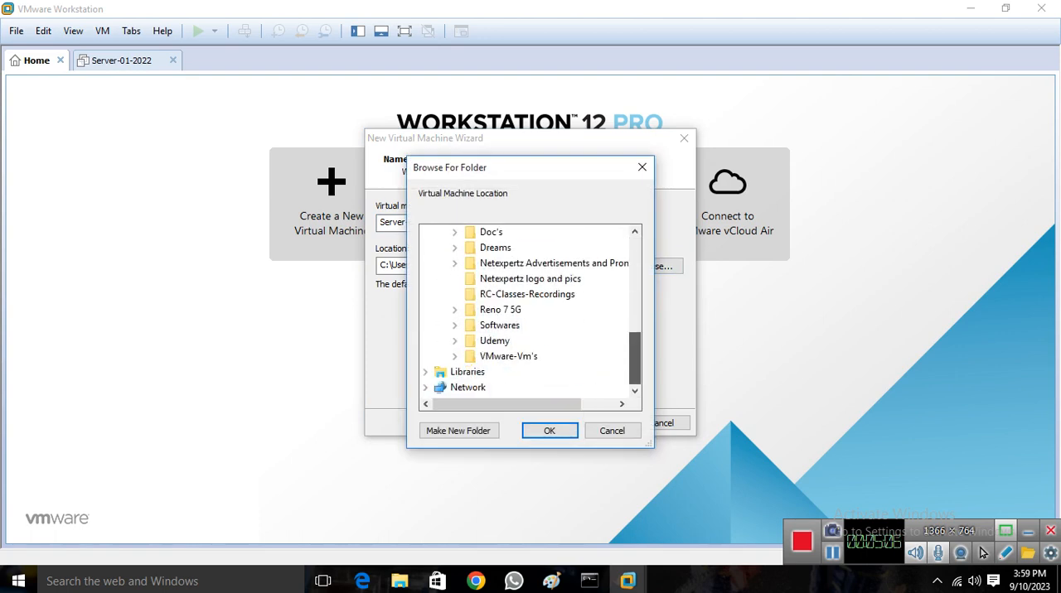
pyautogui.click(495, 357)
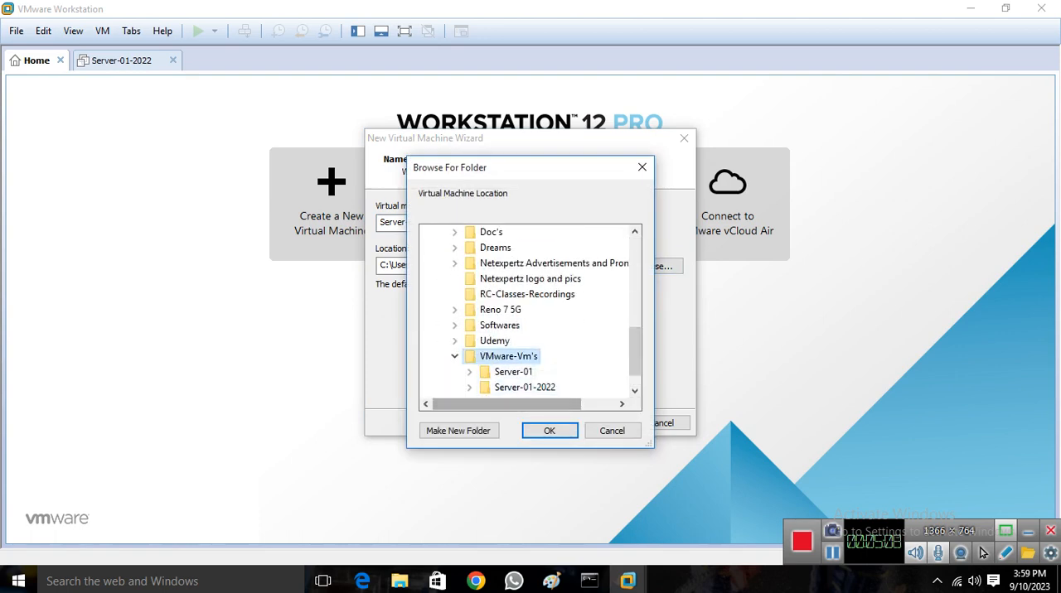
pyautogui.click(458, 431)
pyautogui.write('Server-02-2022')
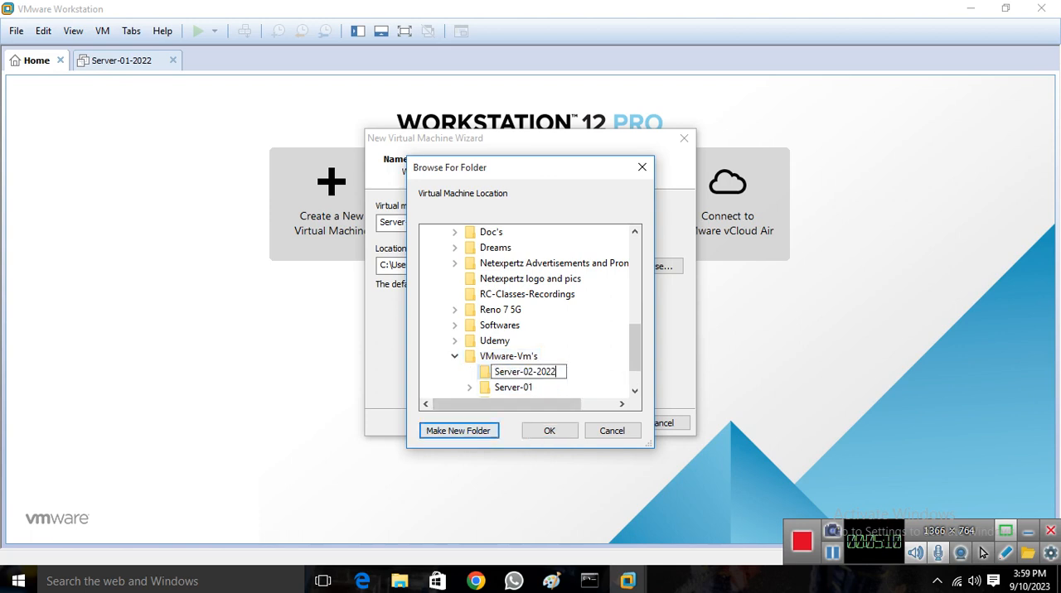
pyautogui.press('Return')
pyautogui.press('Return')
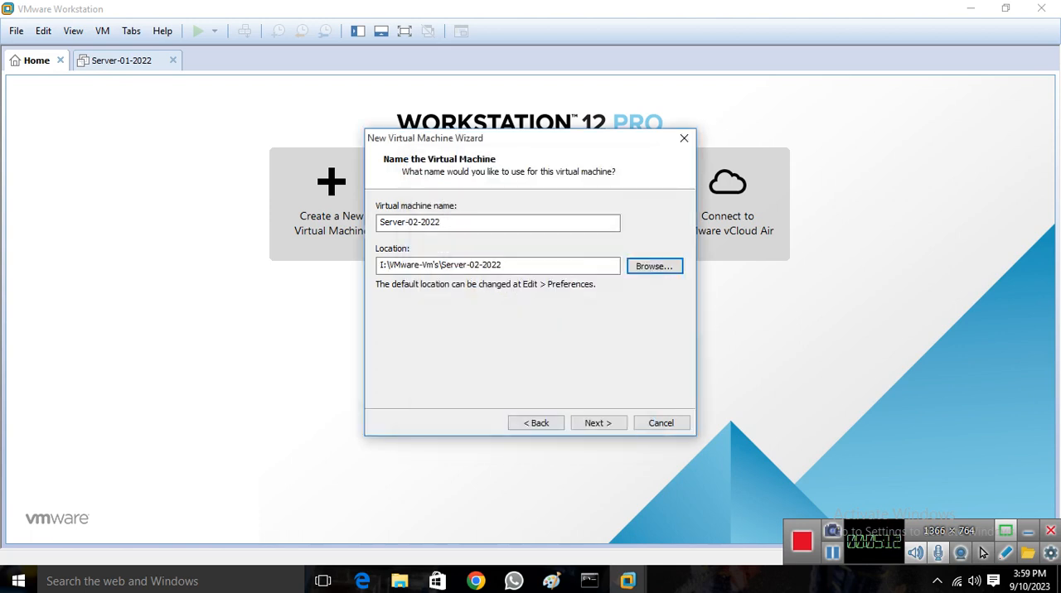
pyautogui.press('Return')
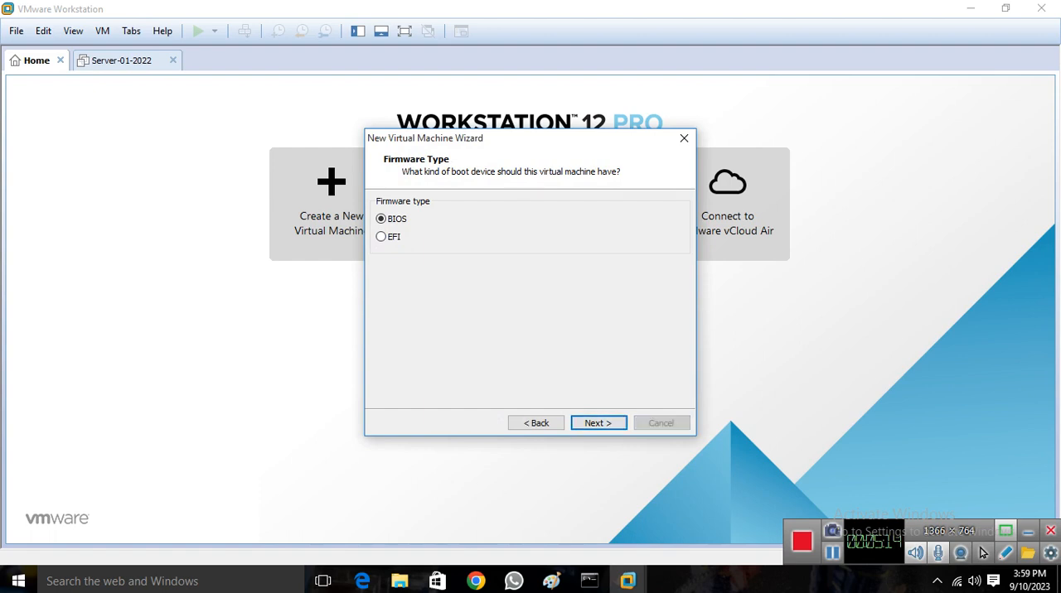
# Accept the BIOS firmware type and configure 2 processors with 2 cores per processor for Server-02-2022
pyautogui.click(598, 423)
pyautogui.click(558, 216)
pyautogui.click(558, 241)
pyautogui.click(558, 237)
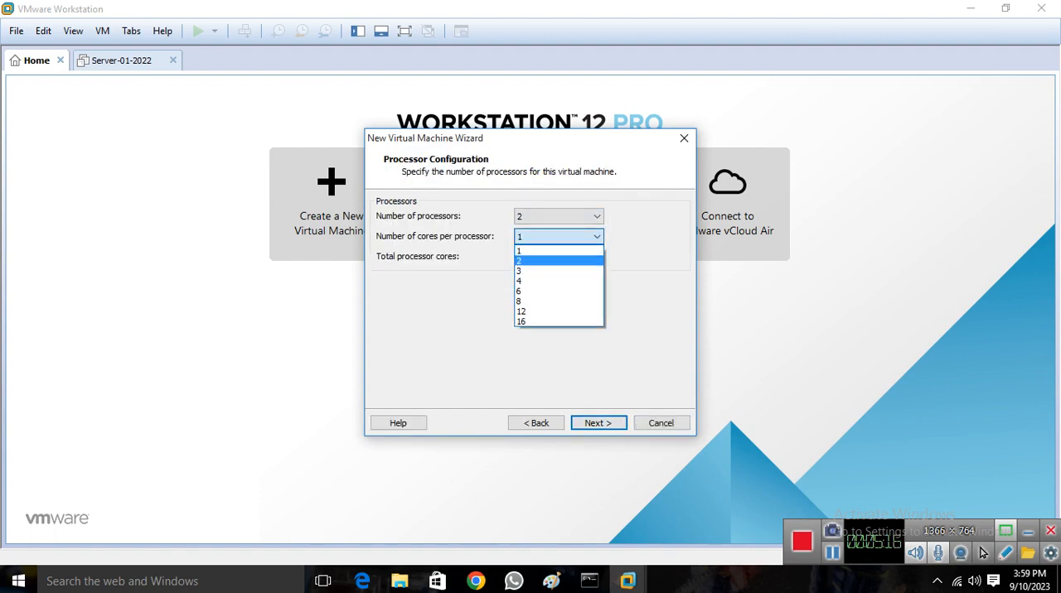
pyautogui.click(558, 271)
pyautogui.click(559, 236)
pyautogui.click(559, 261)
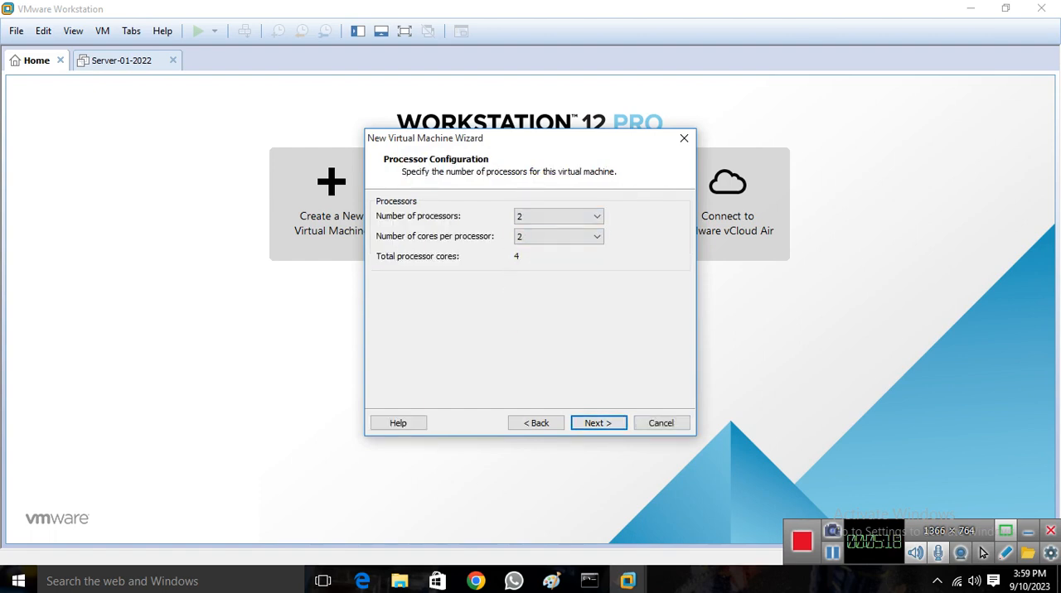
pyautogui.press('Return')
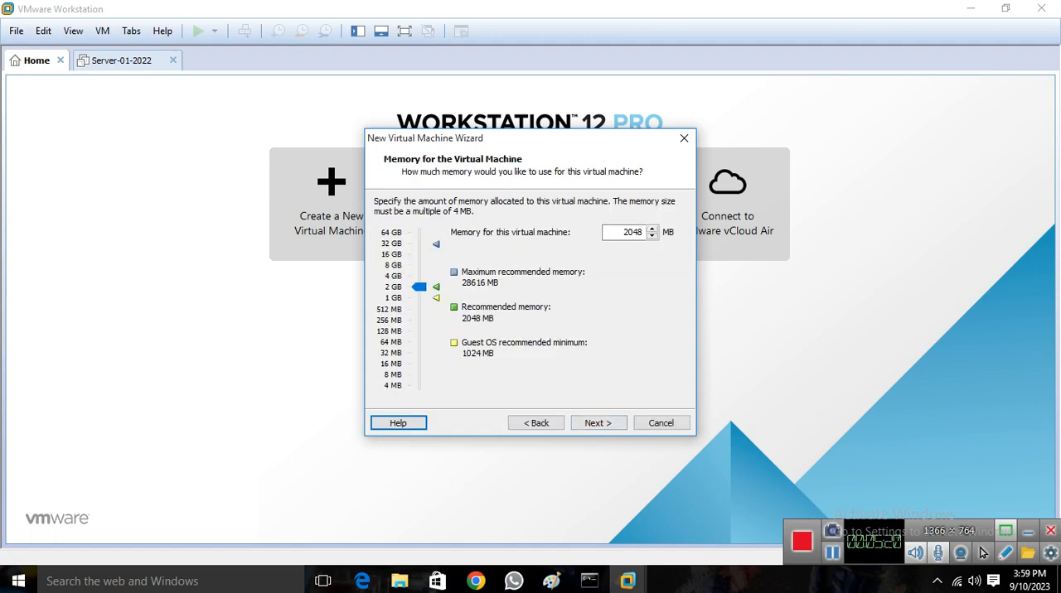
pyautogui.write('4096')
pyautogui.press('Return')
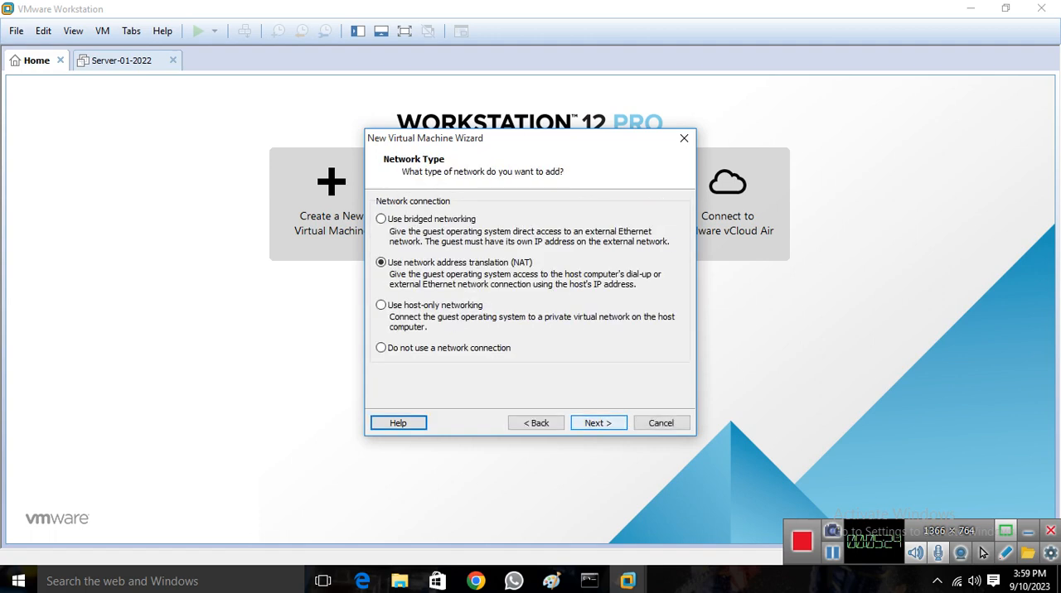
pyautogui.press('Down')
pyautogui.press('Return')
pyautogui.press('Return')
pyautogui.press('Return')
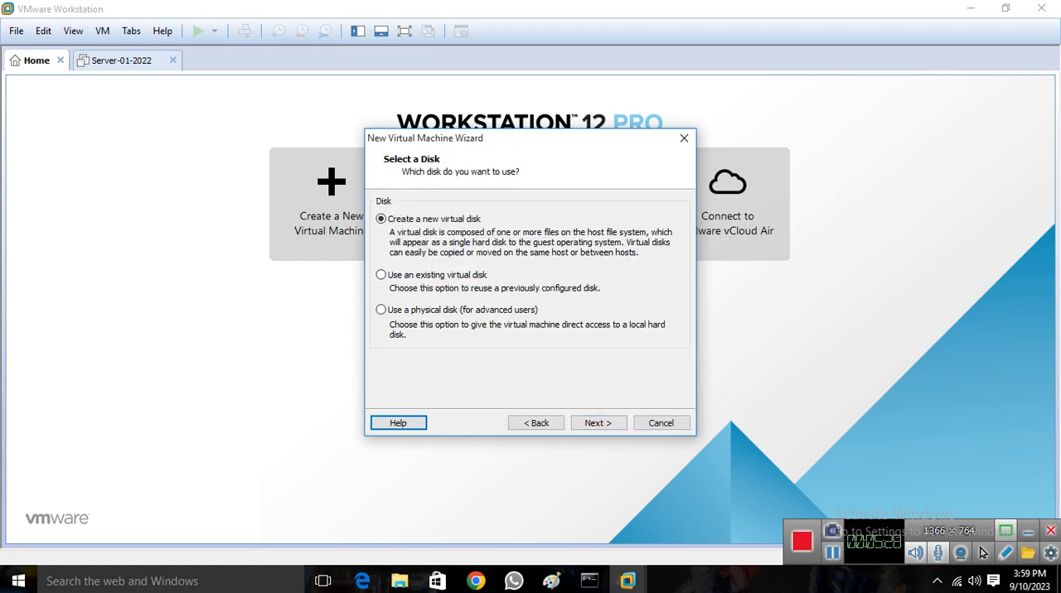
# Accept the recommended I/O controller and disk type for Server-02-2022, and choose to create a new virtual disk
pyautogui.press('Return')
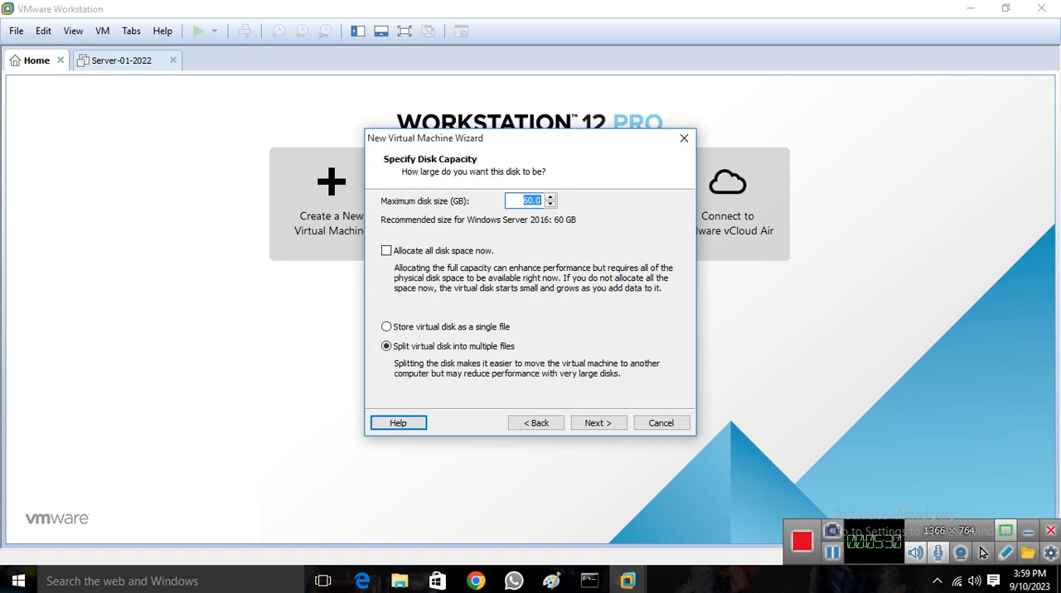
# Size the Server-02-2022 disk at 40 GB, store it as a single file and finish creating the virtual machine
pyautogui.write('40')
pyautogui.click(387, 327)
pyautogui.press('Return')
pyautogui.press('Return')
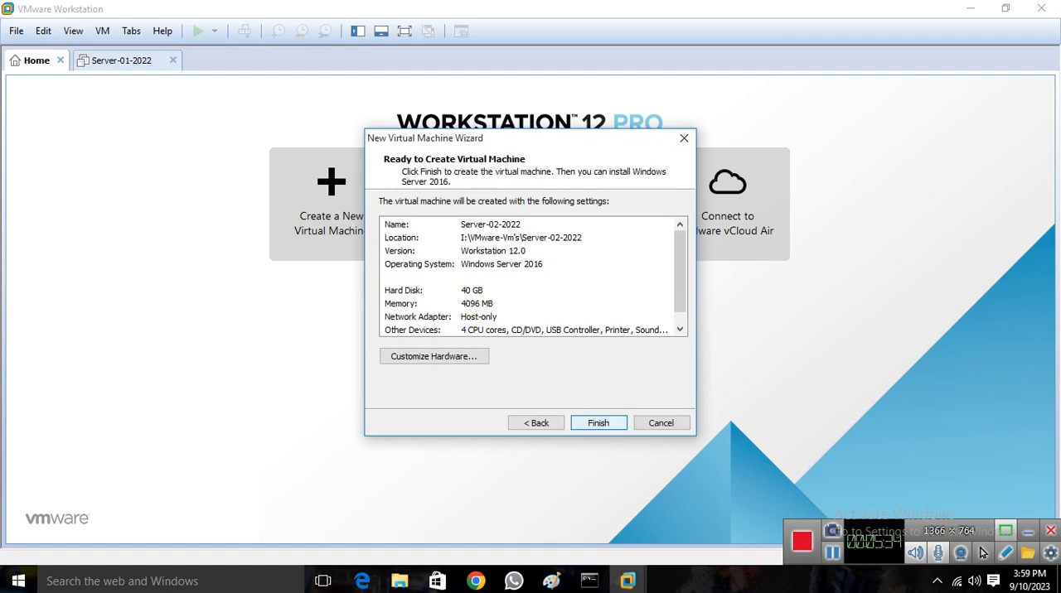
pyautogui.press('Return')
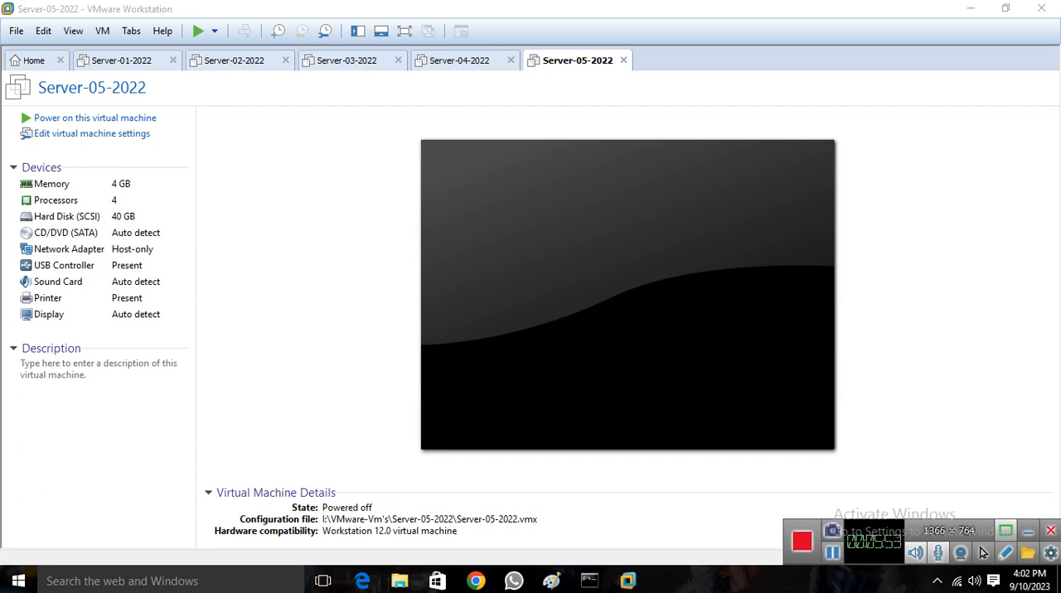
# Start another custom virtual machine with Workstation 12.0 hardware compatibility and choose to install the operating system later
pyautogui.click(34, 60)
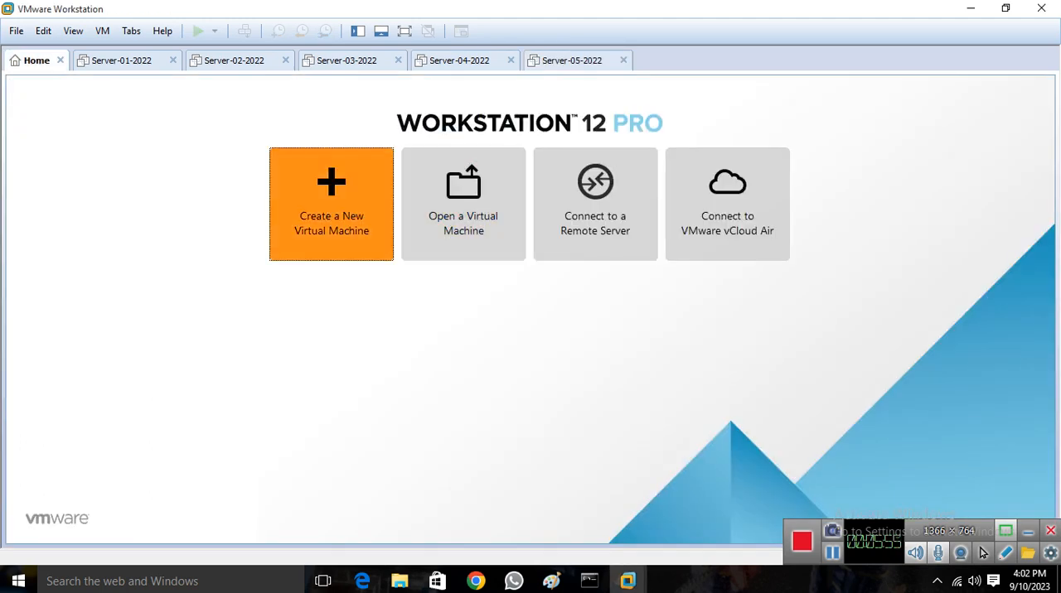
pyautogui.click(332, 203)
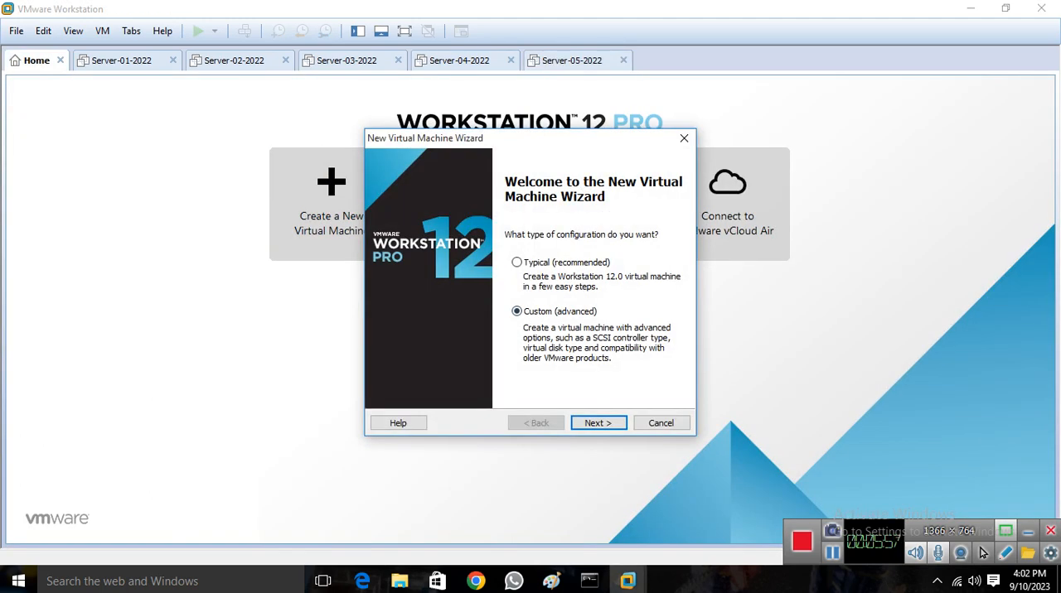
pyautogui.click(598, 422)
pyautogui.press('Return')
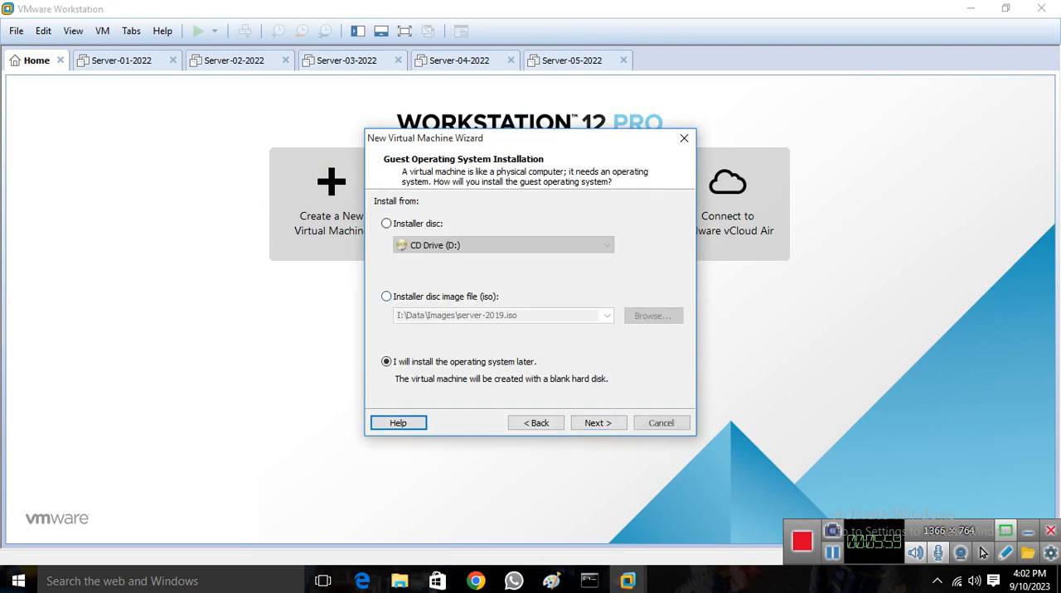
pyautogui.hotkey('alt', 'b')
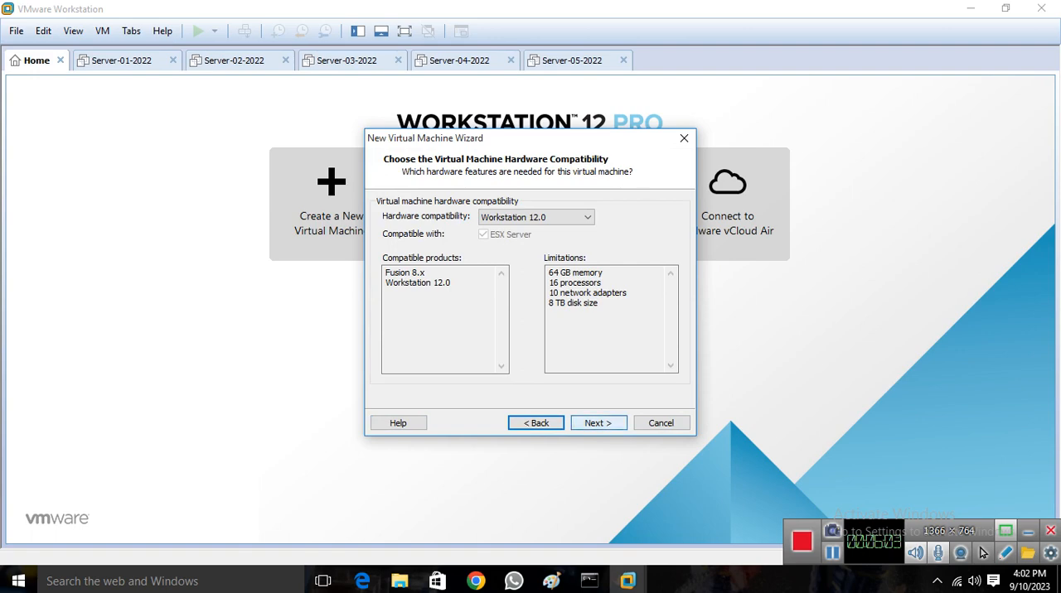
pyautogui.hotkey('alt', 'n')
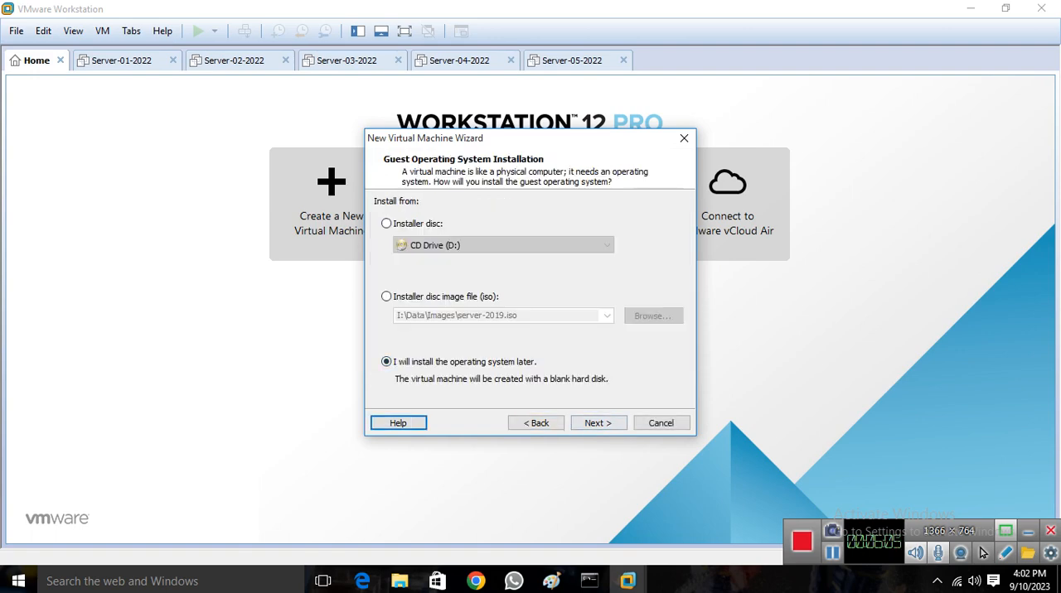
pyautogui.click(598, 423)
# Set the guest operating system to Microsoft Windows, version Windows 10 x64
pyautogui.click(596, 328)
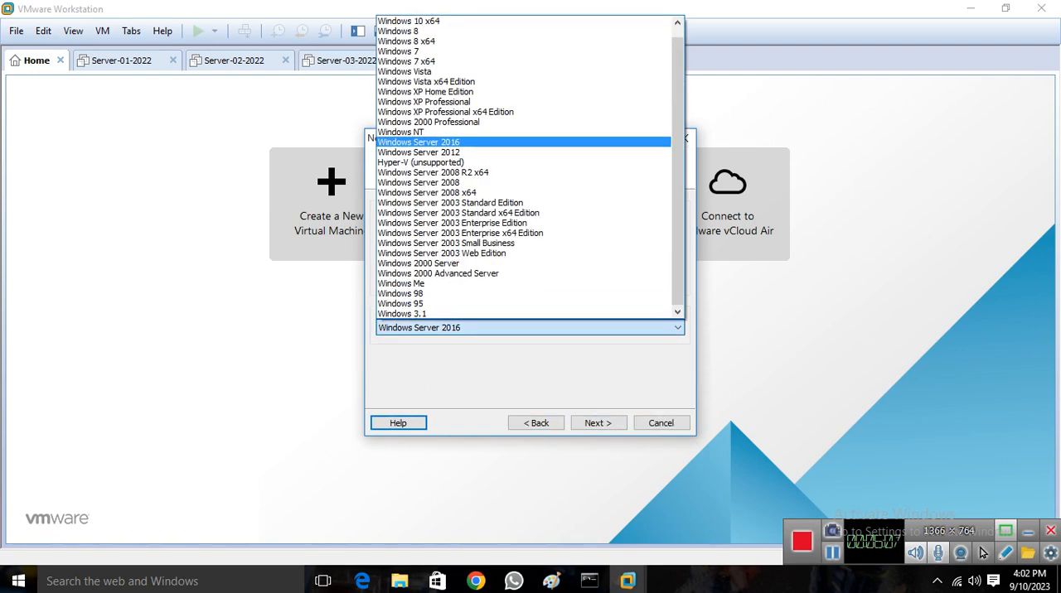
pyautogui.press('Up')
pyautogui.press('Up')
pyautogui.press('Up')
pyautogui.press('Up')
pyautogui.press('Up')
pyautogui.press('Up')
pyautogui.press('Up')
pyautogui.press('Up')
pyautogui.press('Up')
pyautogui.press('Up')
pyautogui.press('Up')
pyautogui.press('Up')
pyautogui.press('Return')
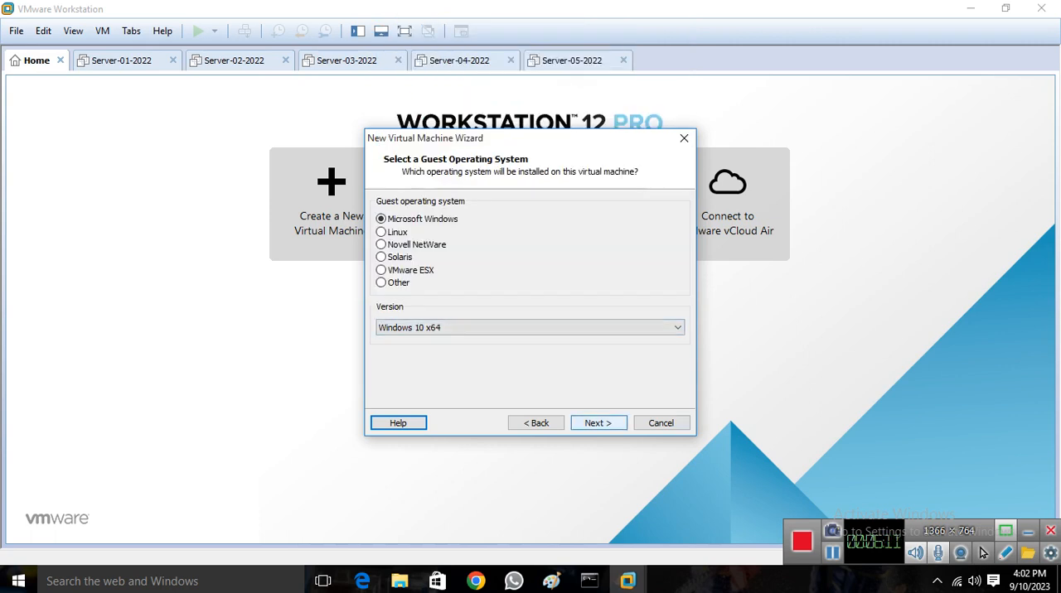
pyautogui.press('Return')
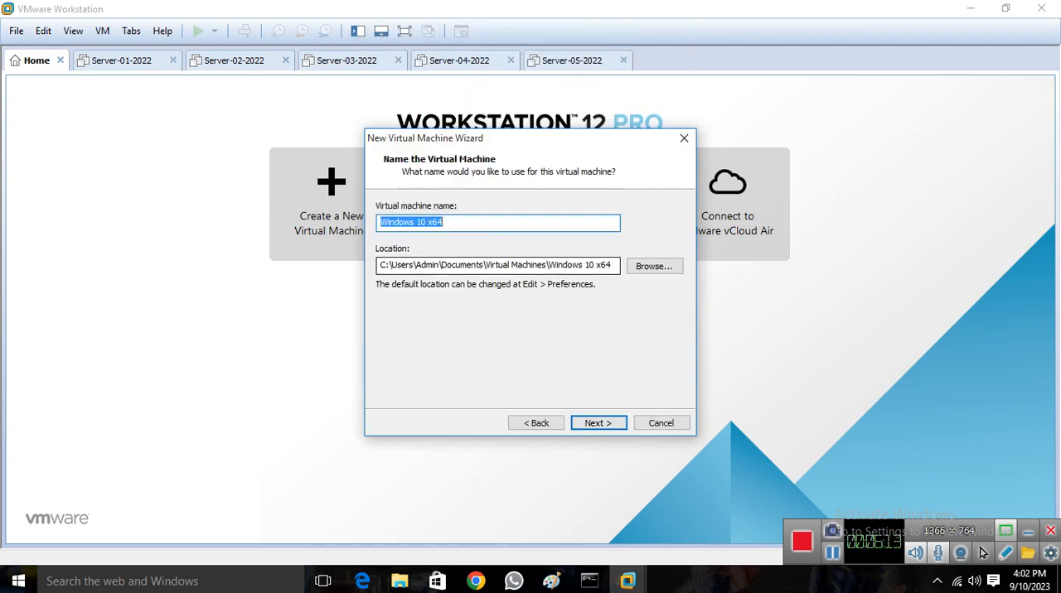
# Name the virtual machine Client-01 and copy its name for reuse as the folder name
pyautogui.write('Client')
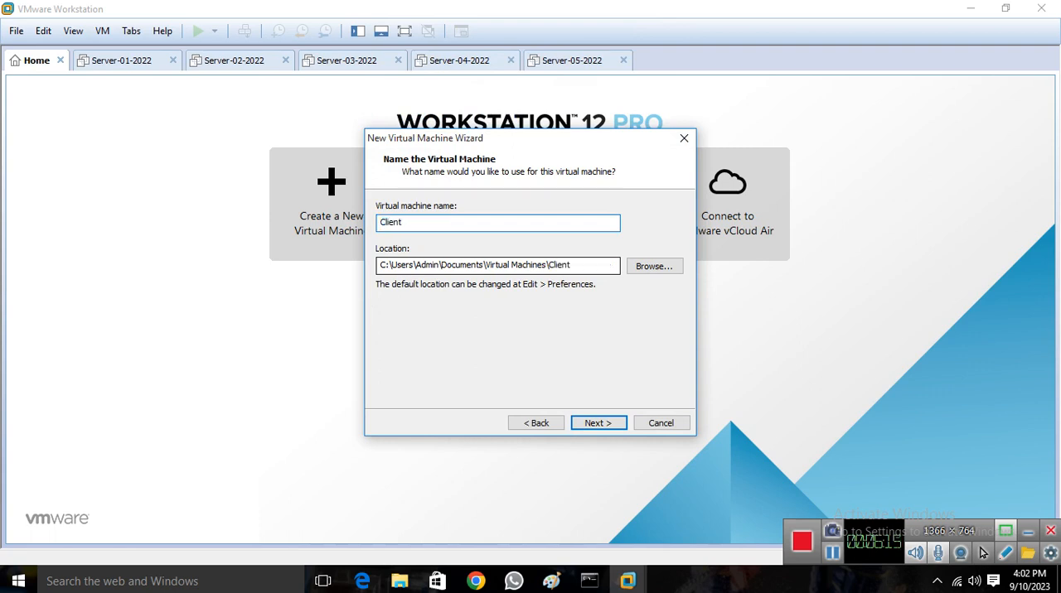
pyautogui.write('-01')
pyautogui.hotkey('shift', 'Left')
pyautogui.hotkey('shift', 'Left')
pyautogui.hotkey('shift', 'Left')
pyautogui.hotkey('shift', 'Left')
pyautogui.hotkey('shift', 'Left')
pyautogui.hotkey('shift', 'Left')
pyautogui.hotkey('shift', 'Left')
pyautogui.hotkey('shift', 'Left')
pyautogui.hotkey('shift', 'Left')
pyautogui.hotkey('ctrl', 'c')
# Create a Client-01 folder inside I:\VMware-Vm's and choose it as the virtual machine's location
pyautogui.click(655, 266)
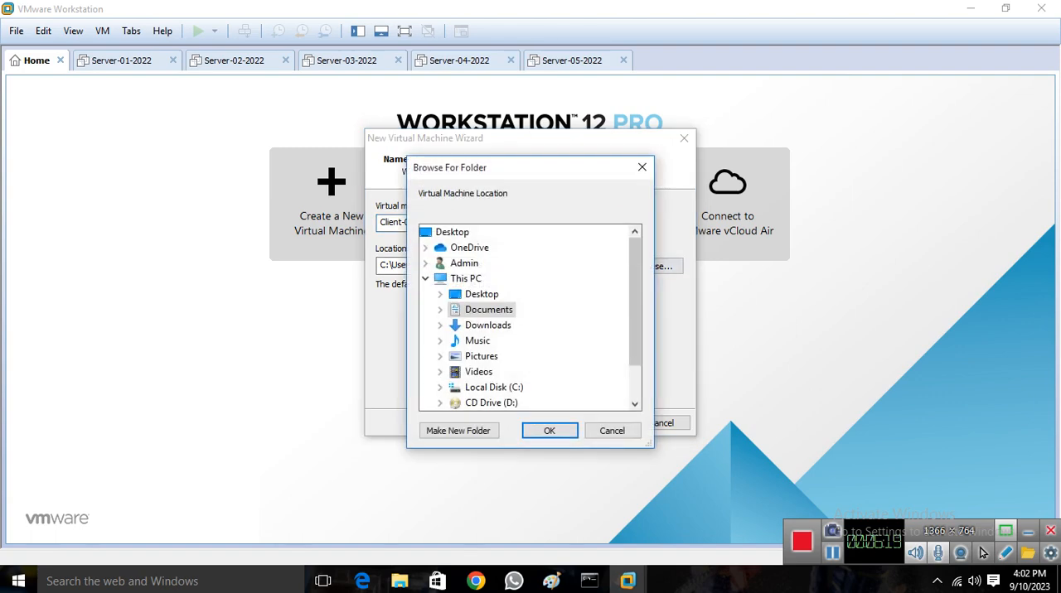
pyautogui.moveTo(635, 302); pyautogui.dragTo(635, 334)
pyautogui.doubleClick(483, 372)
pyautogui.scroll(-3, 514, 348)
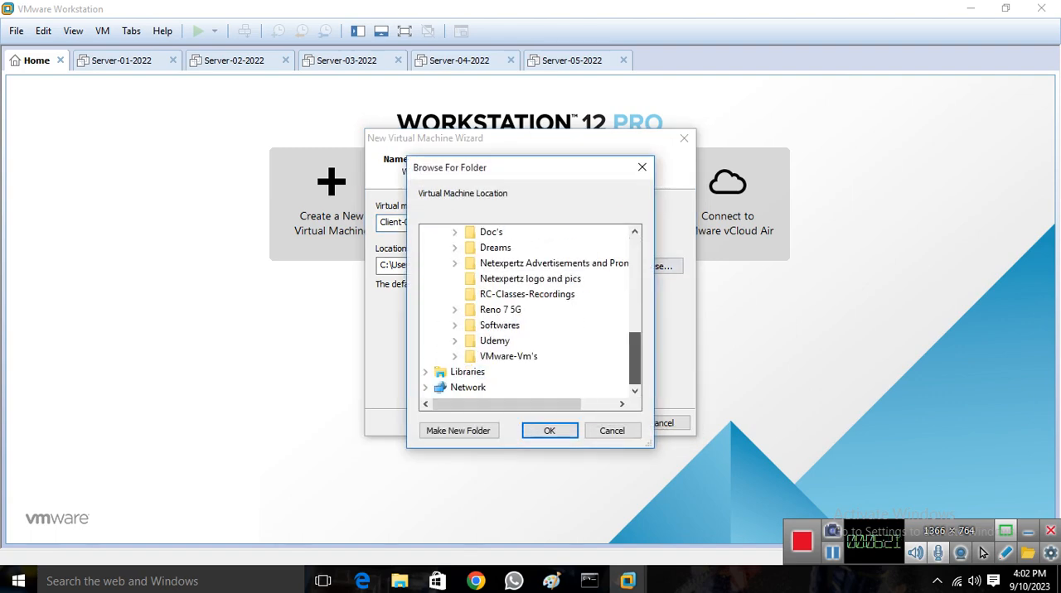
pyautogui.click(524, 357)
pyautogui.click(458, 431)
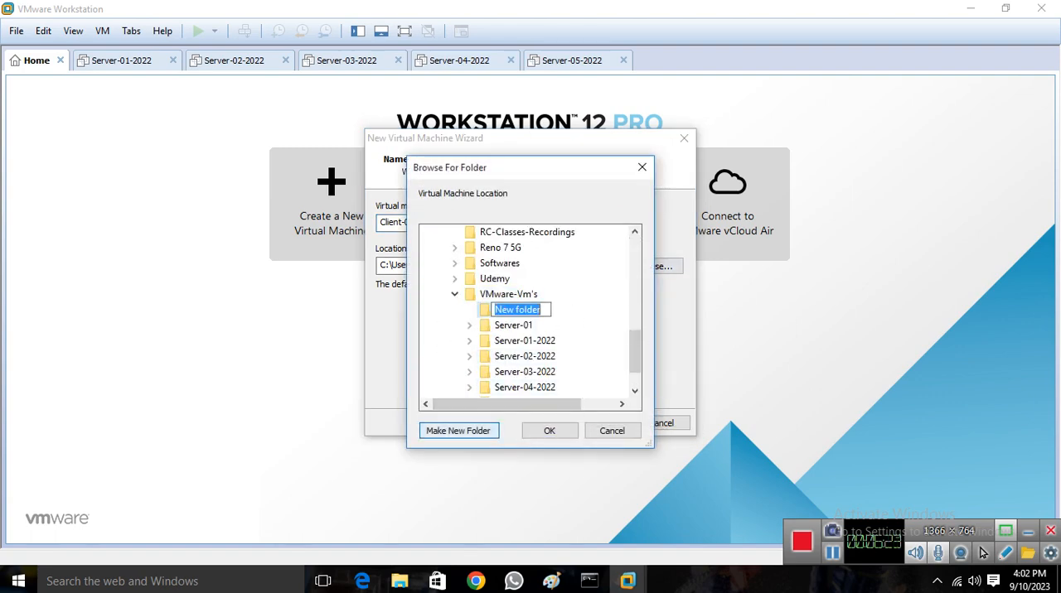
pyautogui.hotkey('ctrl', 'v')
pyautogui.press('Return')
pyautogui.click(549, 431)
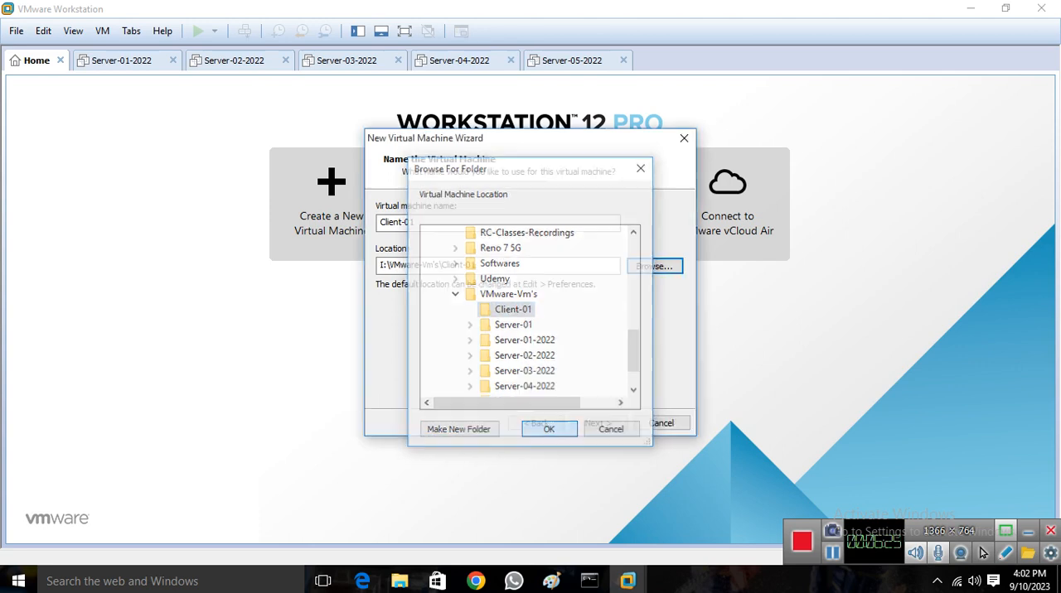
# Accept the BIOS firmware type and configure 2 processors with 1 core per processor for Client-01
pyautogui.click(598, 423)
pyautogui.click(598, 423)
pyautogui.click(598, 423)
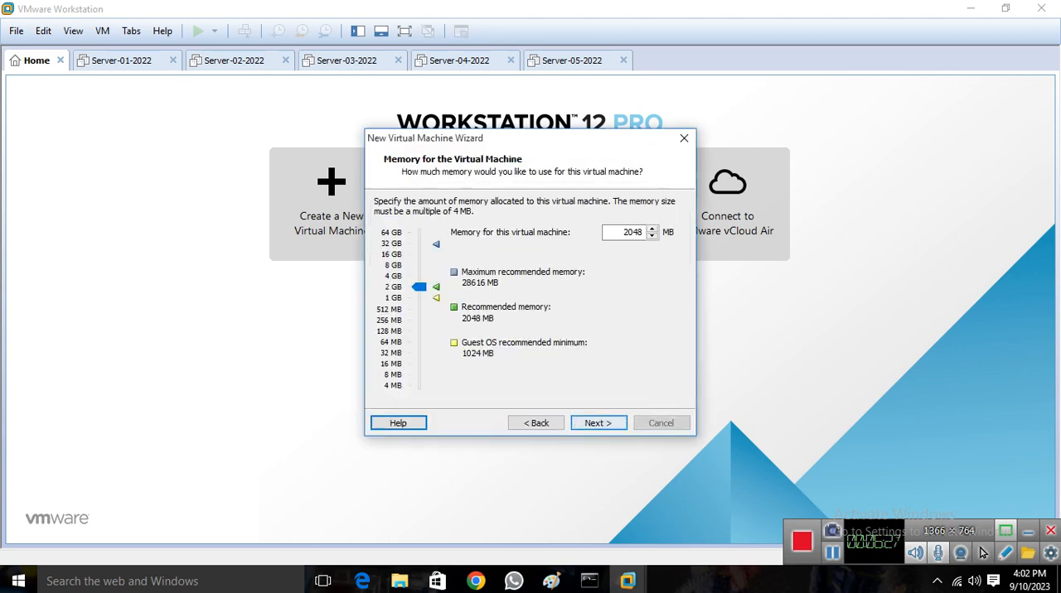
pyautogui.click(536, 423)
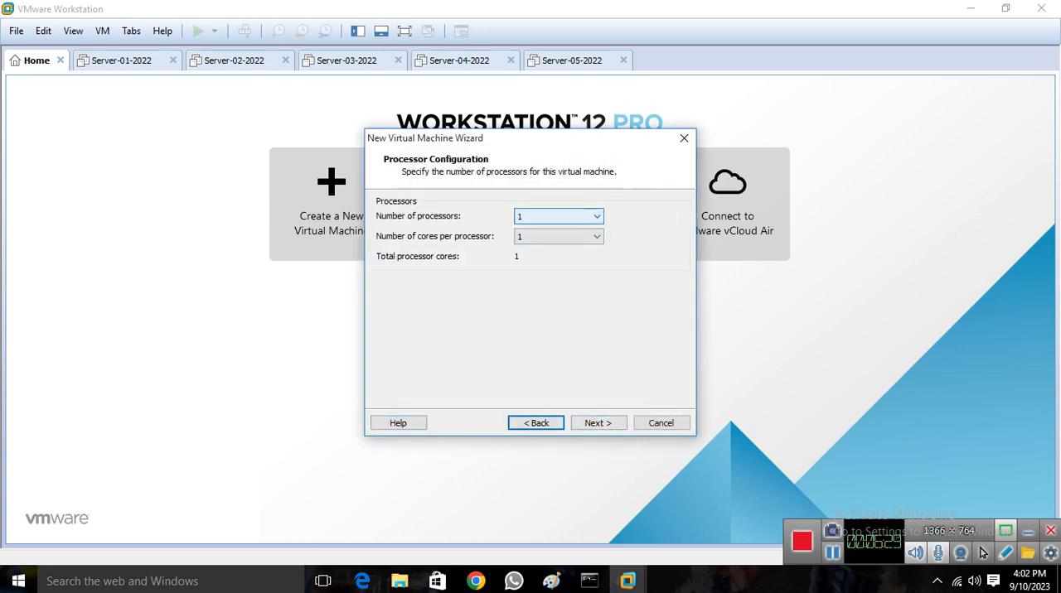
pyautogui.click(558, 217)
pyautogui.click(555, 240)
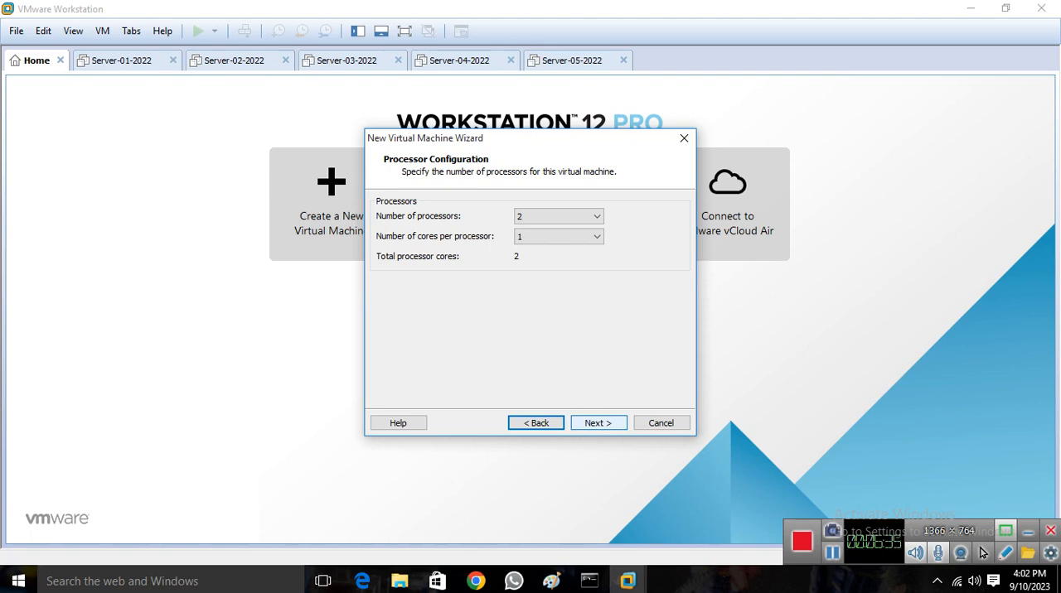
pyautogui.click(597, 423)
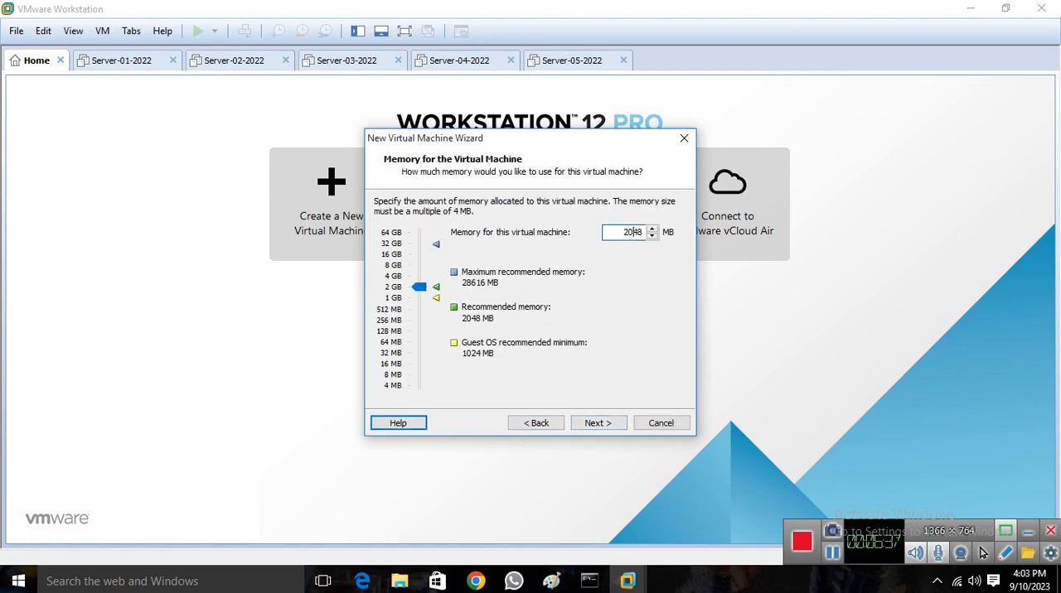
# Give Client-01 4096 MB of memory and a host-only network connection
pyautogui.doubleClick(632, 232)
pyautogui.write('4096')
pyautogui.click(598, 423)
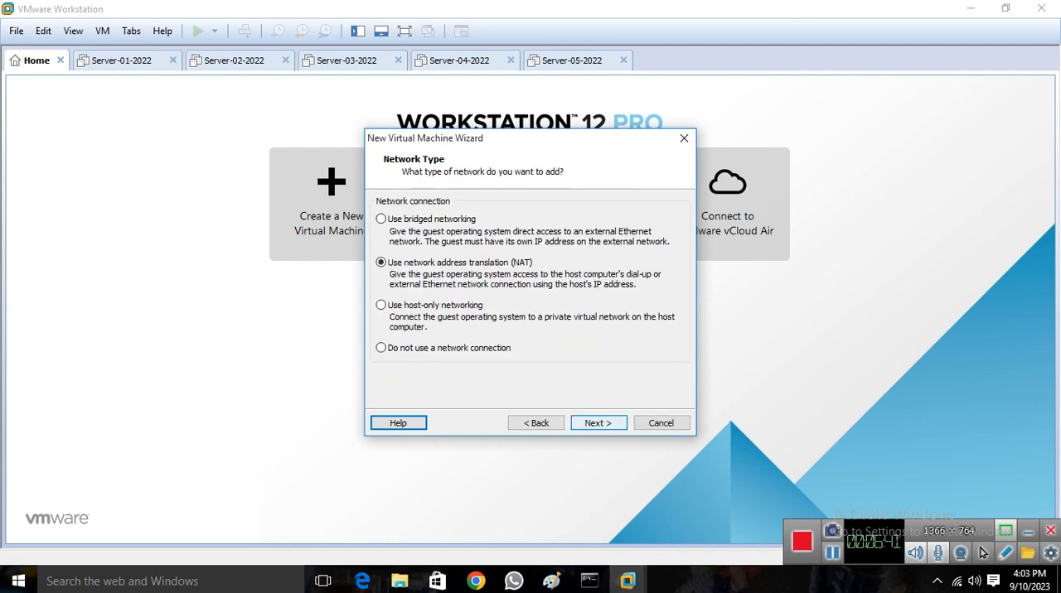
pyautogui.click(381, 305)
pyautogui.click(598, 423)
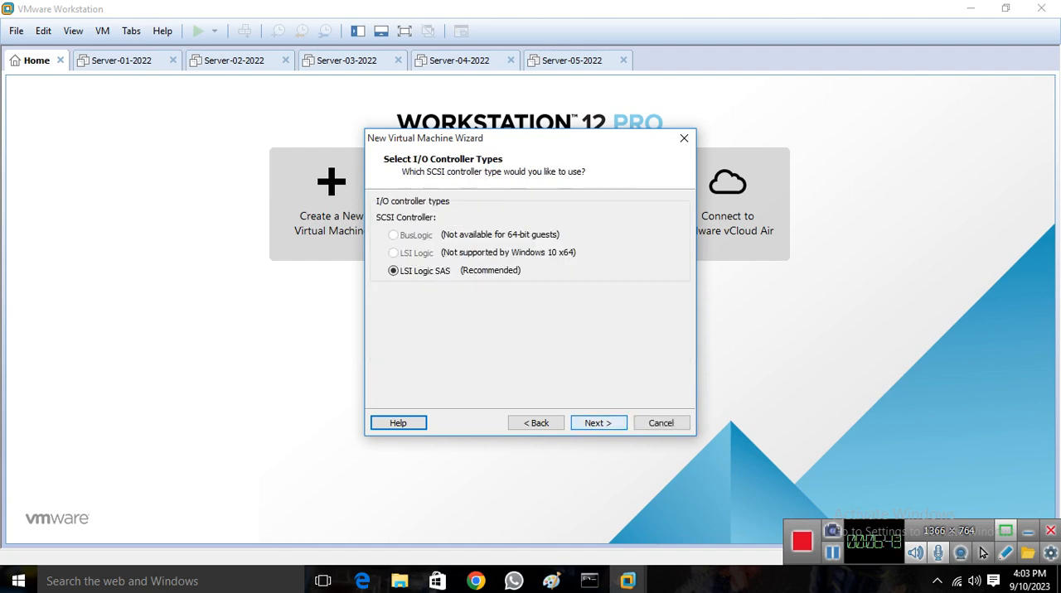
# Accept the recommended LSI Logic SAS controller and disk type for Client-01, and choose to create a new virtual disk
pyautogui.click(597, 422)
pyautogui.click(598, 423)
pyautogui.click(597, 423)
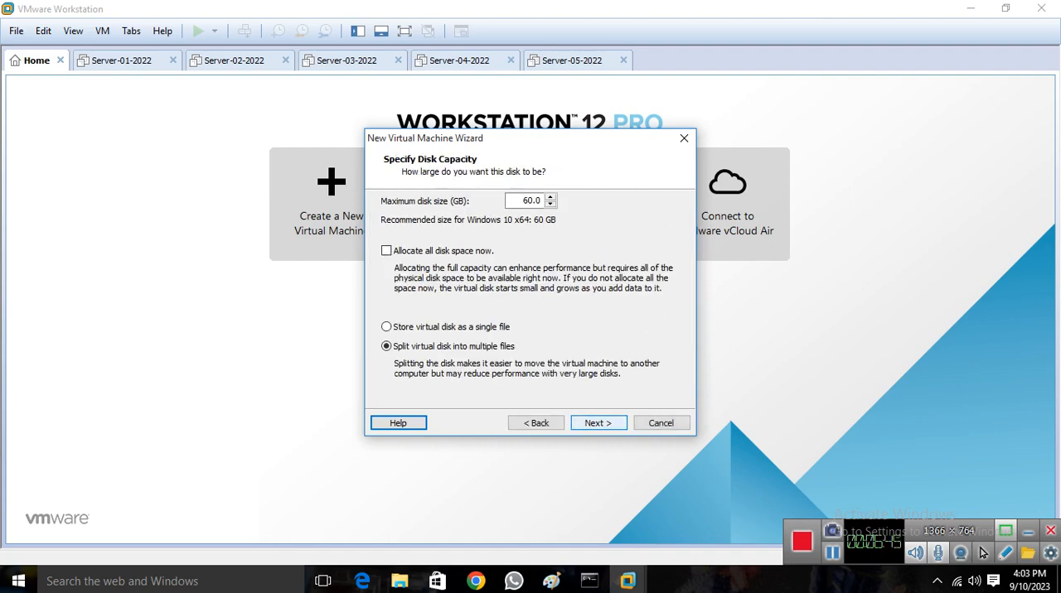
# Size the Client-01 disk at 40 GB, store it as a single file and finish creating the virtual machine
pyautogui.doubleClick(527, 201)
pyautogui.write('40')
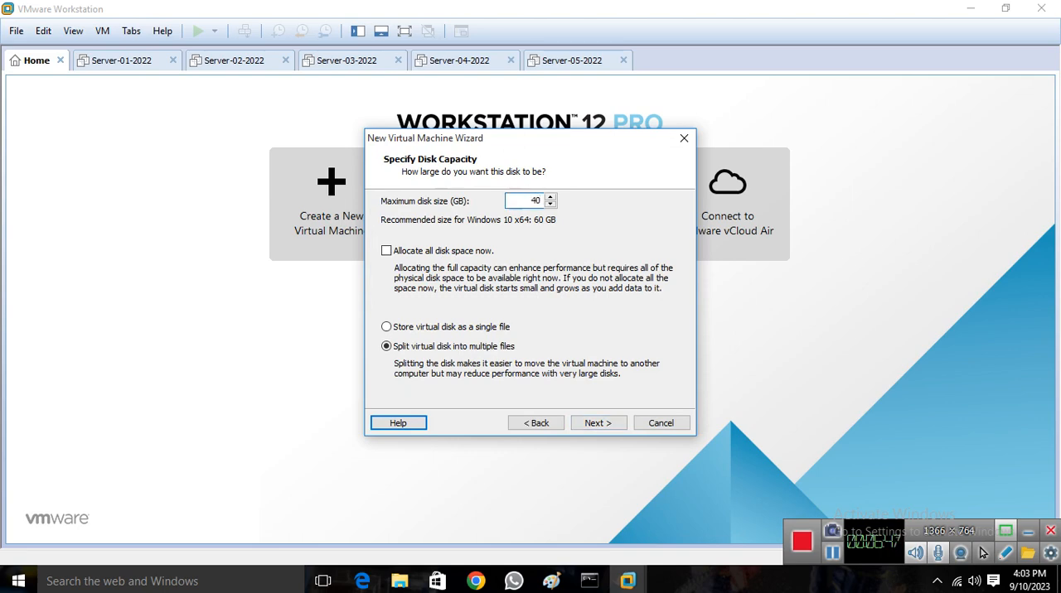
pyautogui.click(386, 326)
pyautogui.click(597, 423)
pyautogui.click(597, 422)
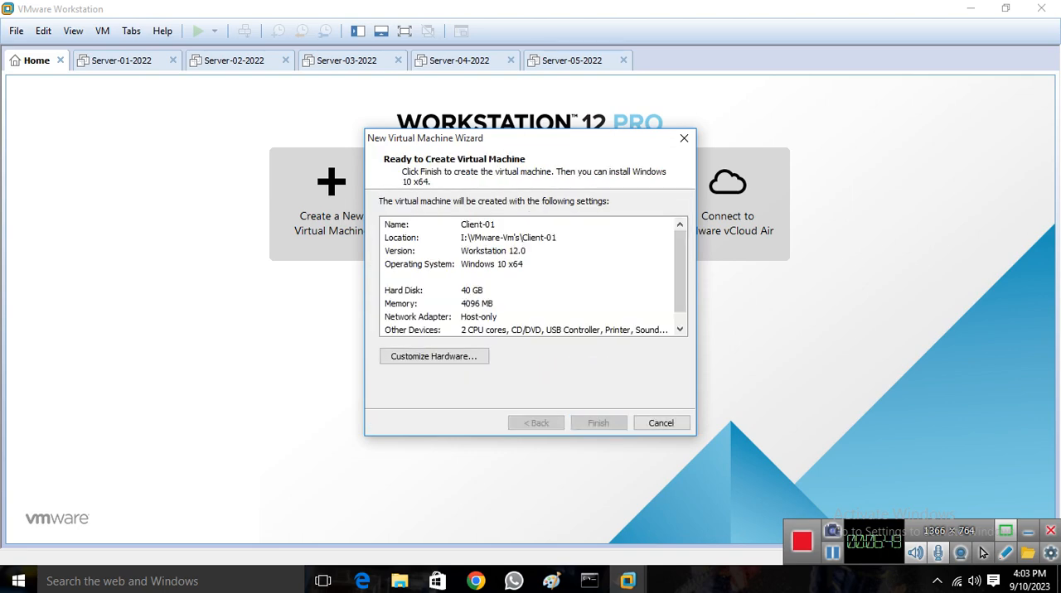
pyautogui.click(597, 423)
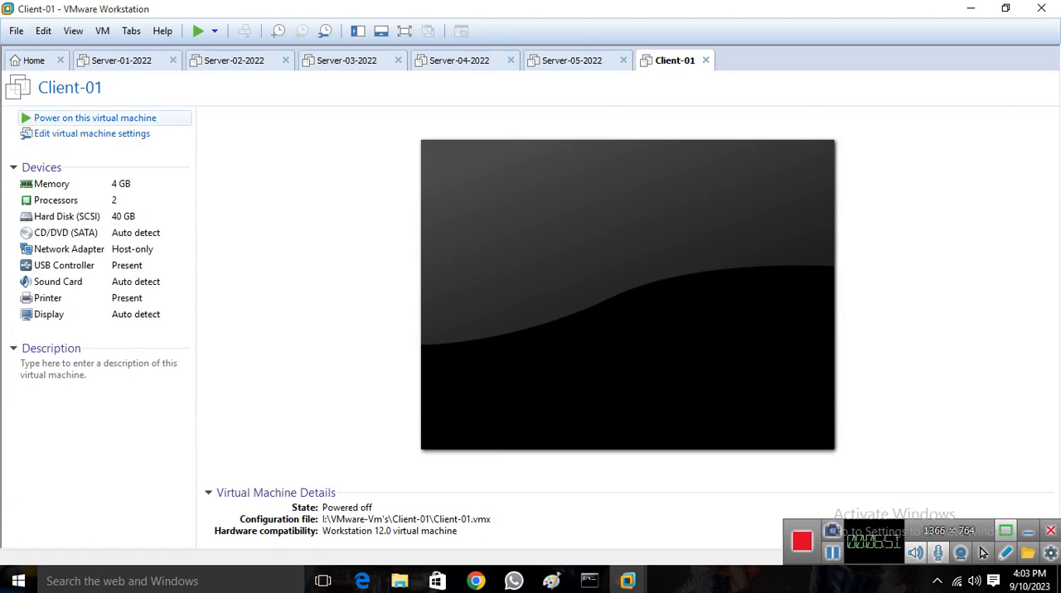
# Start another custom virtual machine, leaving the operating system to install later and keeping Windows 10 x64 as the guest version
pyautogui.click(34, 60)
pyautogui.click(331, 205)
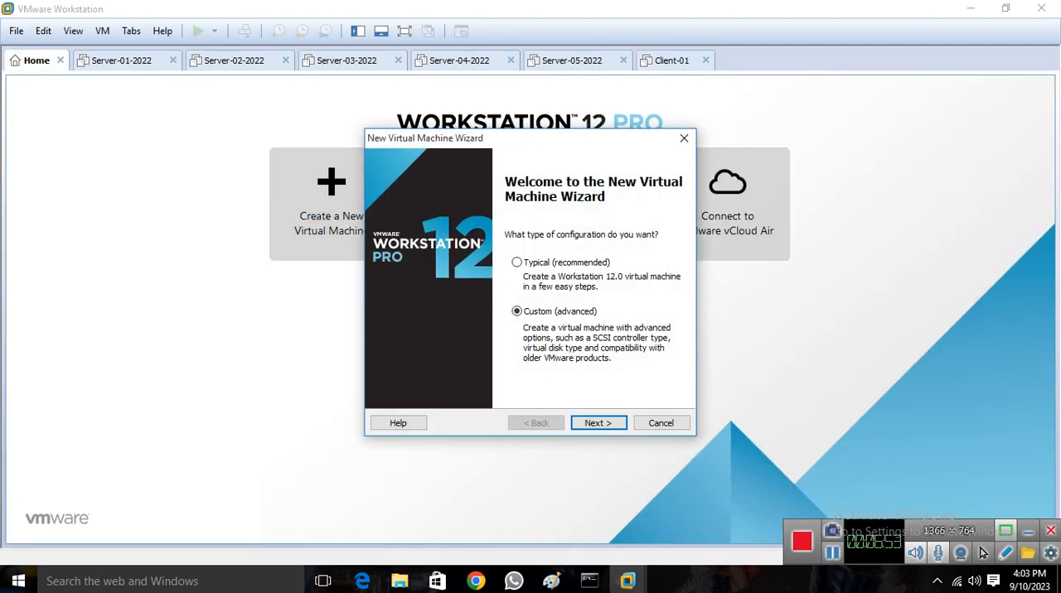
pyautogui.press('Return')
pyautogui.press('Return')
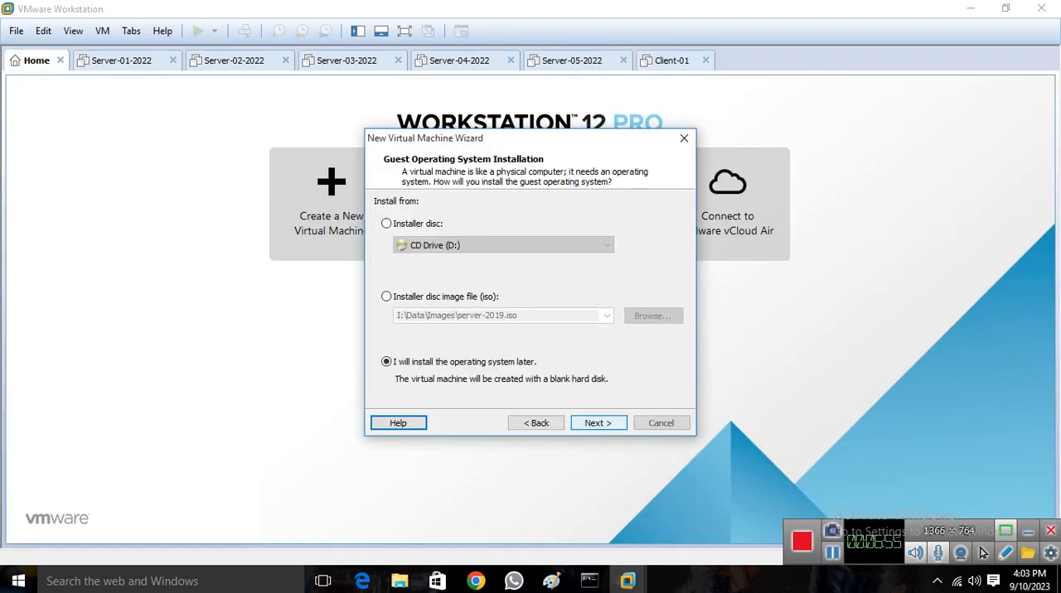
pyautogui.press('Return')
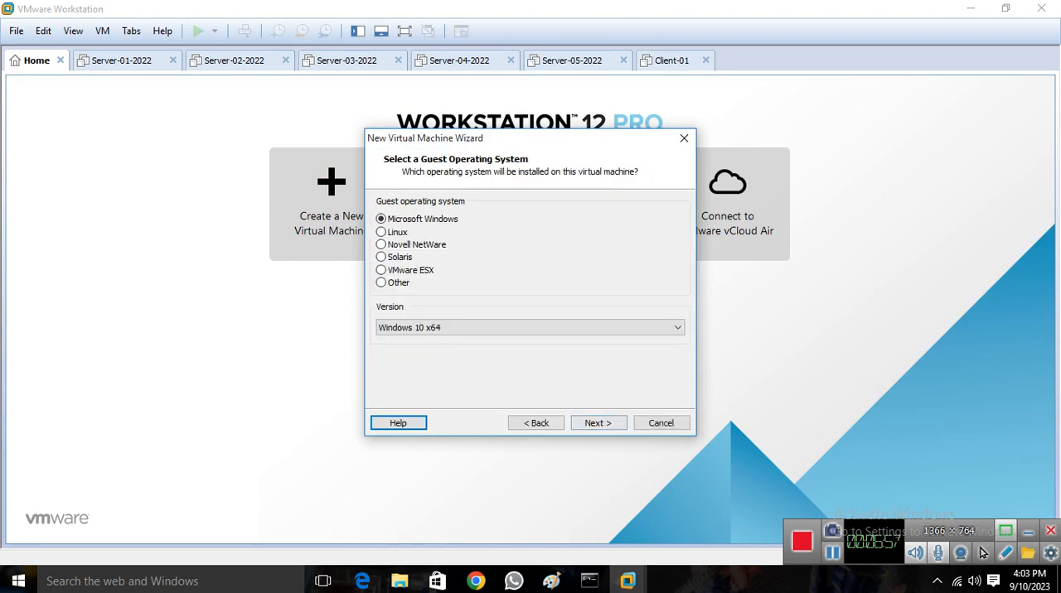
pyautogui.press('Return')
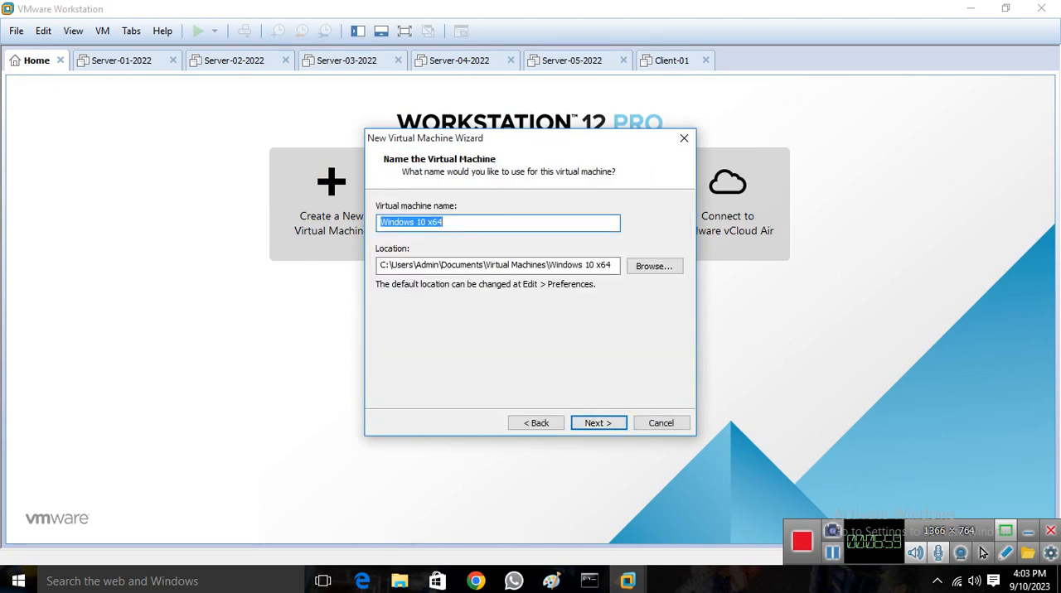
# Name the virtual machine Client-02 and select the name for reuse as the folder name
pyautogui.write('Clweinr')
pyautogui.press('BackSpace')
pyautogui.press('BackSpace')
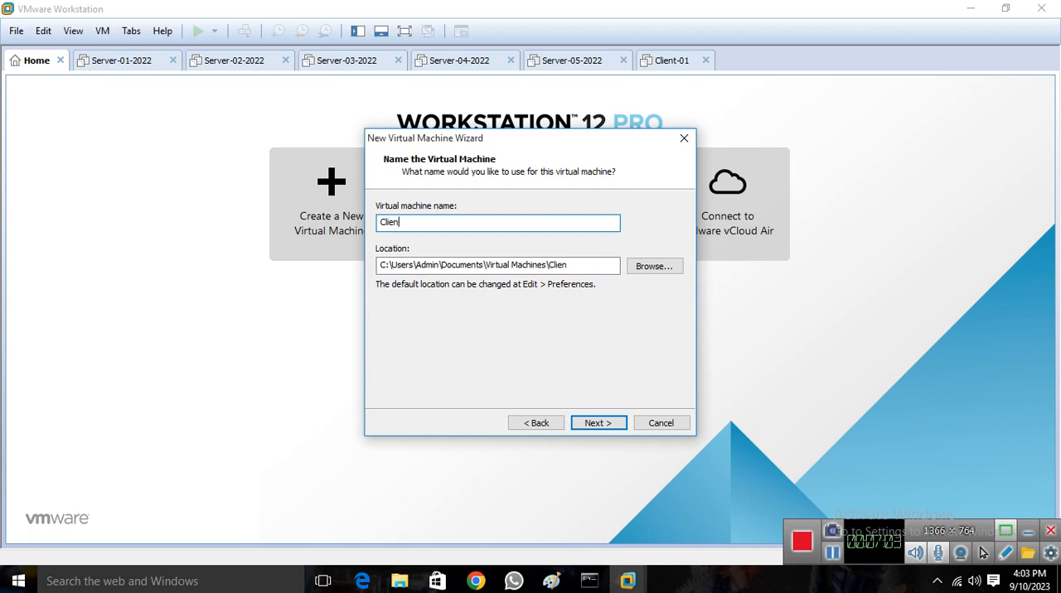
pyautogui.write('ient-02')
pyautogui.hotkey('ctrl', 'a')
pyautogui.hotkey('ctrl', 'c')
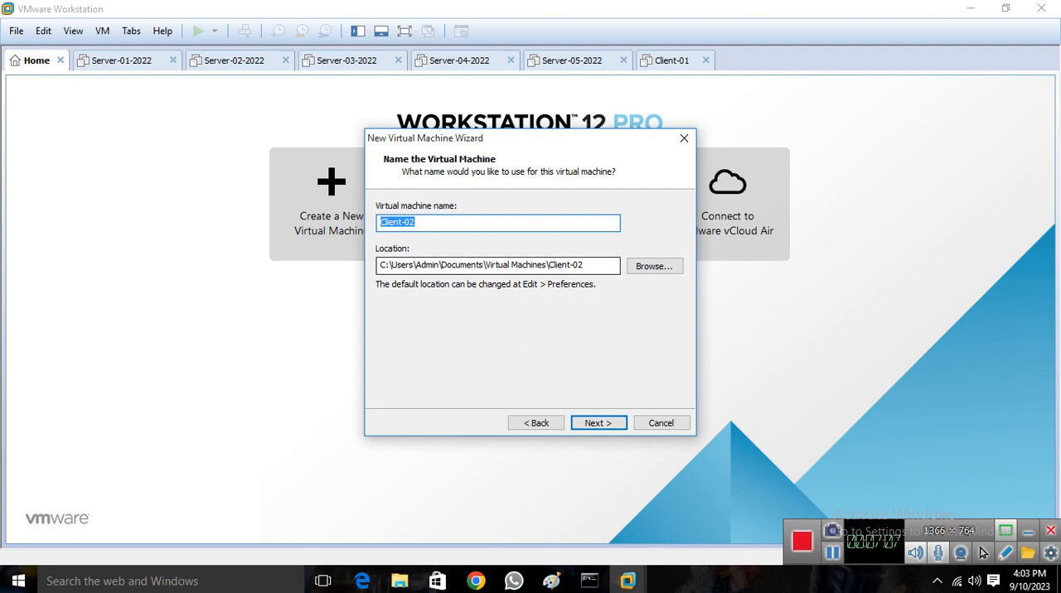
# Create a Client-02 folder inside VMware-Vm's and choose it as the virtual machine's location
pyautogui.click(654, 266)
pyautogui.moveTo(635, 319); pyautogui.dragTo(634, 382)
pyautogui.click(494, 372)
pyautogui.scroll(-3, 521, 362)
pyautogui.doubleClick(508, 356)
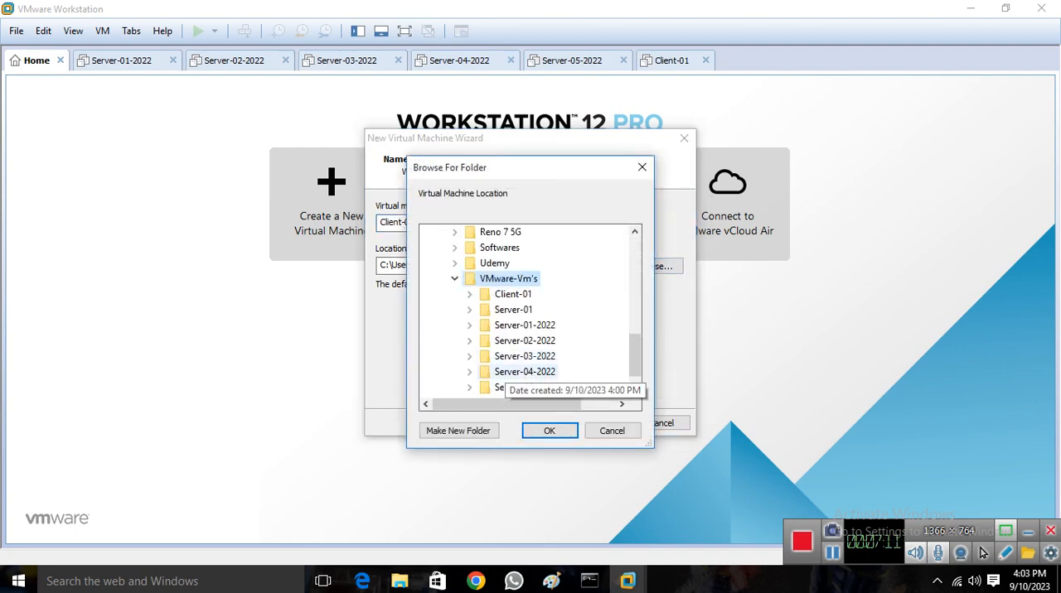
pyautogui.click(459, 431)
pyautogui.hotkey('ctrl', 'v')
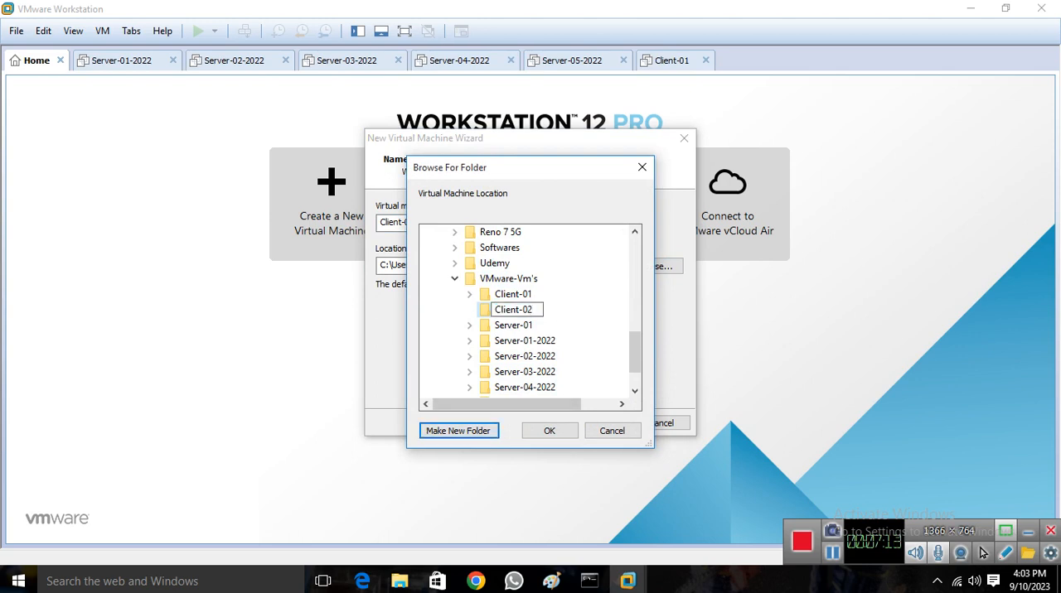
pyautogui.press('Return')
pyautogui.press('Return')
pyautogui.press('Return')
pyautogui.press('Return')
pyautogui.press('Return')
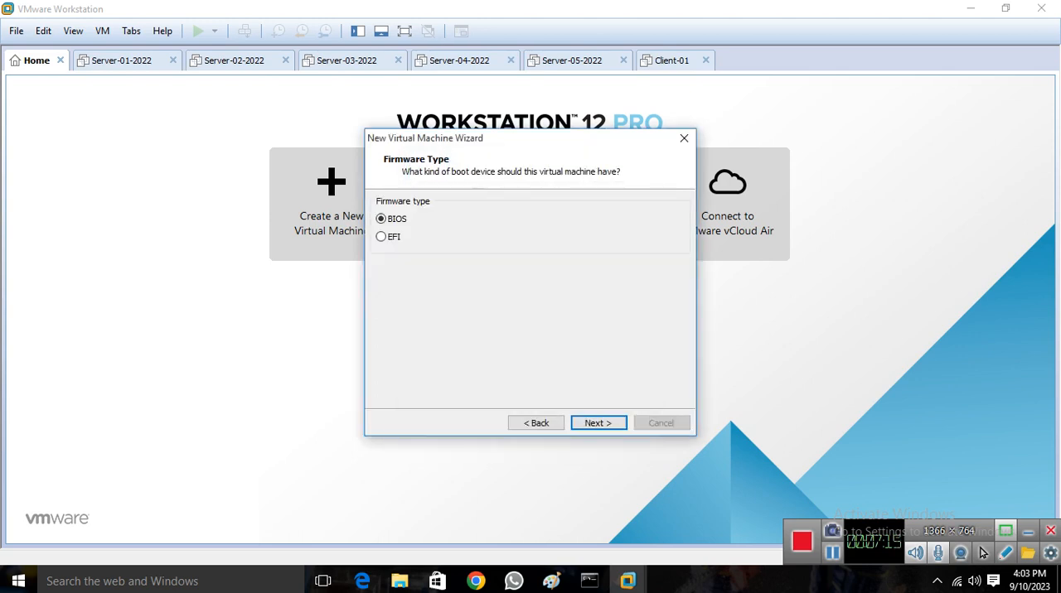
# Accept the BIOS firmware type and configure 2 processors with 1 core per processor for Client-02
pyautogui.hotkey('alt', 'b')
pyautogui.press('Tab')
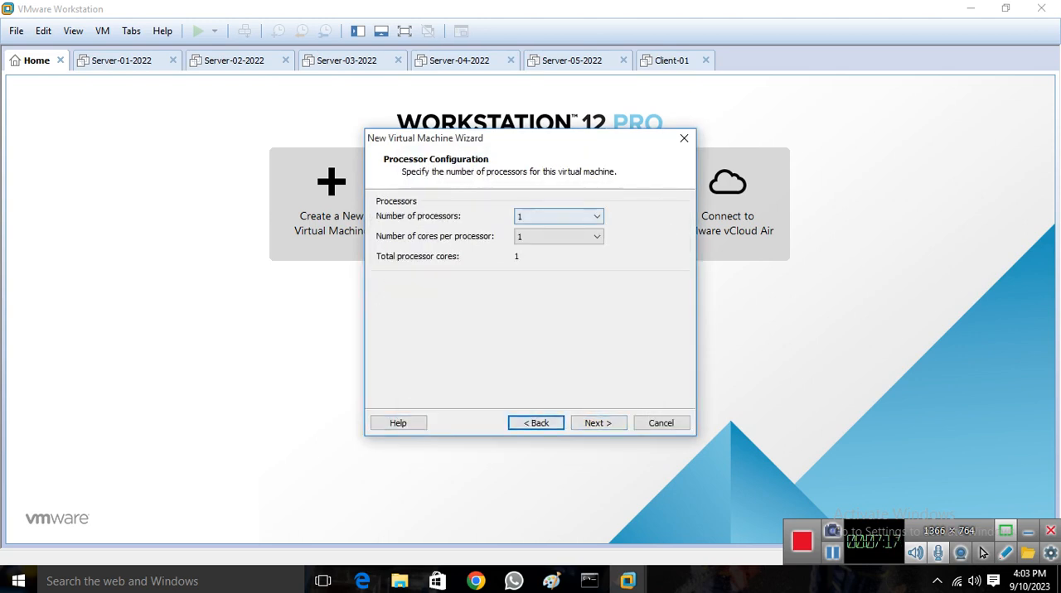
pyautogui.hotkey('alt', 'Down')
pyautogui.press('Down')
pyautogui.press('Return')
pyautogui.press('Return')
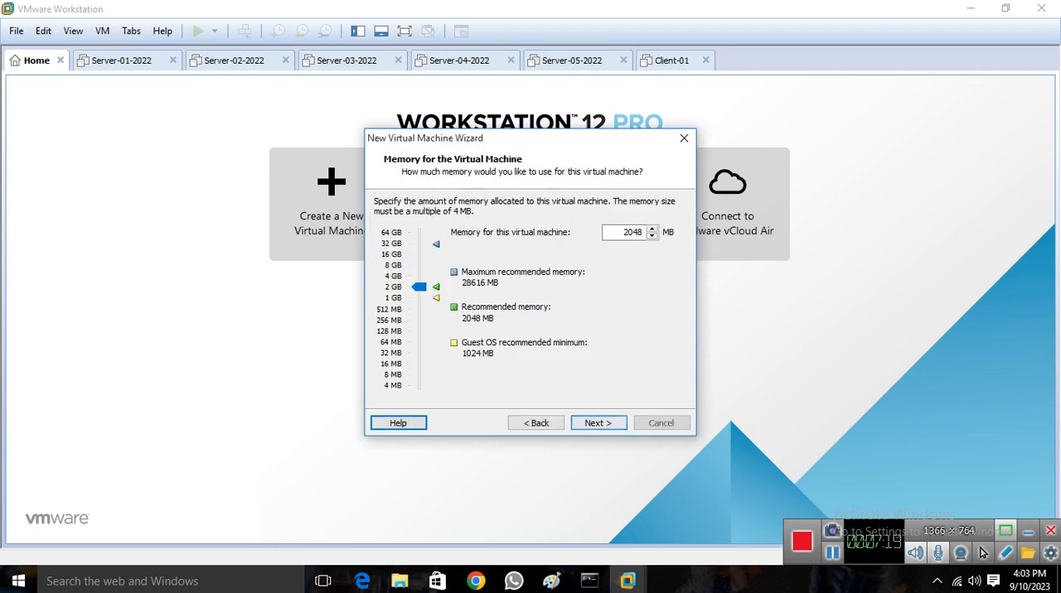
# Allocate 4096 MB of memory to the Client-02 virtual machine
pyautogui.write('4096')
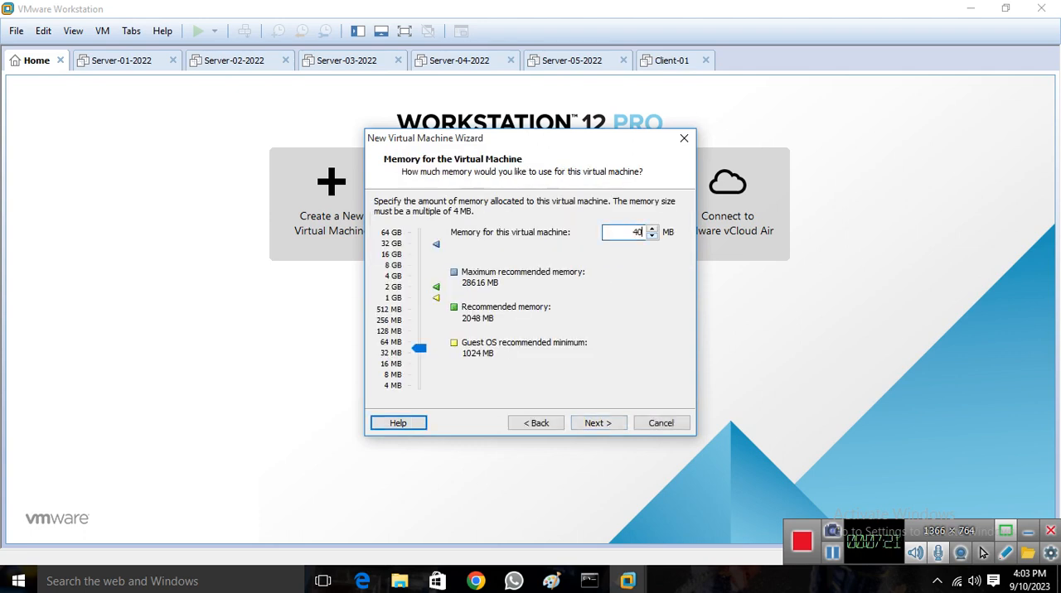
pyautogui.press('Return')
pyautogui.press('Return')
pyautogui.press('Return')
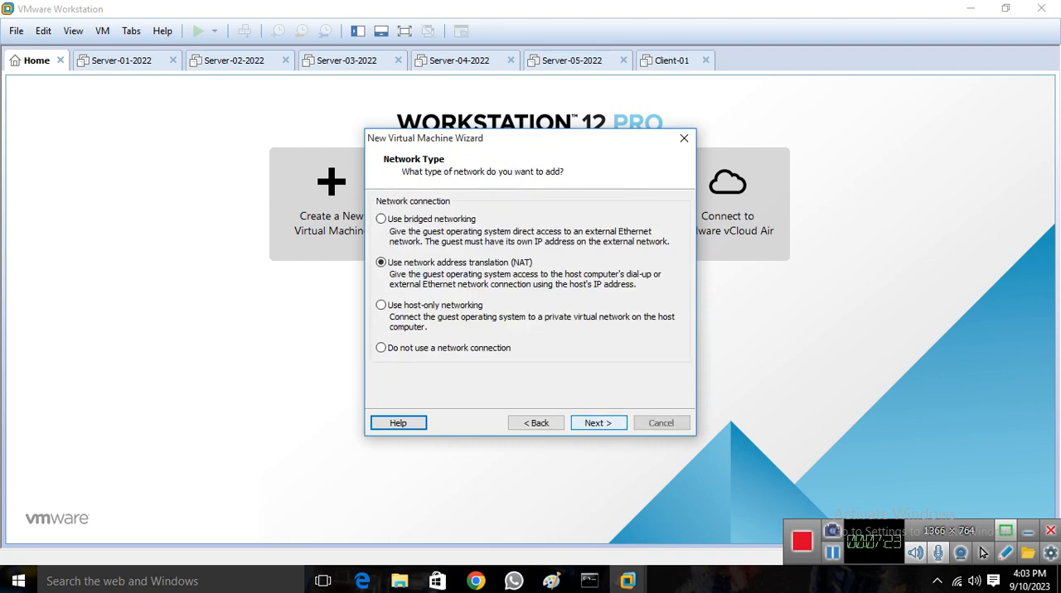
# Choose host-only networking for Client-02 and keep the recommended LSI Logic SAS controller and default disk choices
pyautogui.hotkey('shift', 'Tab')
pyautogui.press('Return')
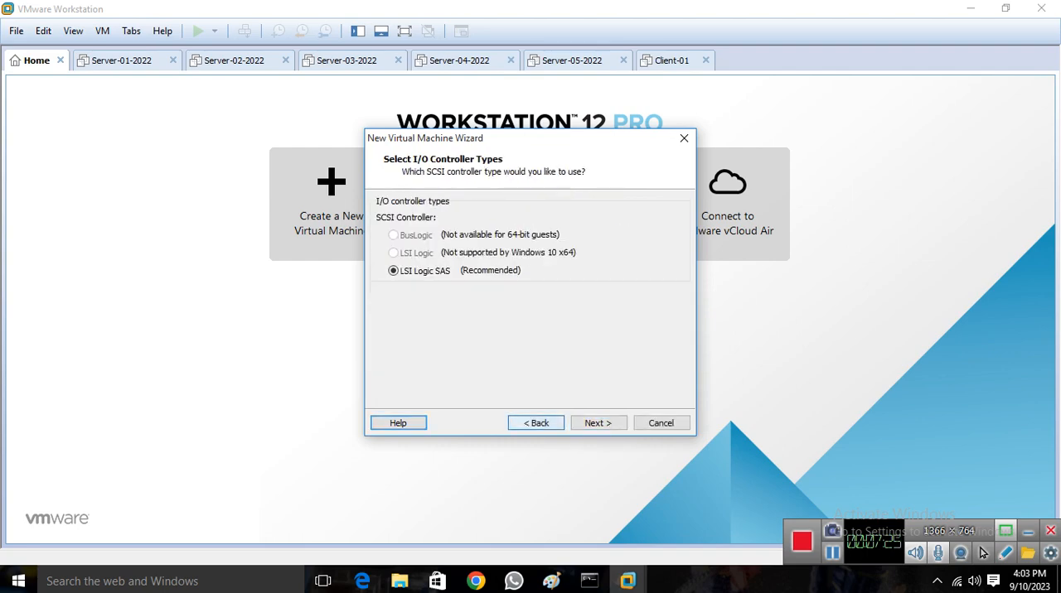
pyautogui.press('Return')
pyautogui.click(382, 305)
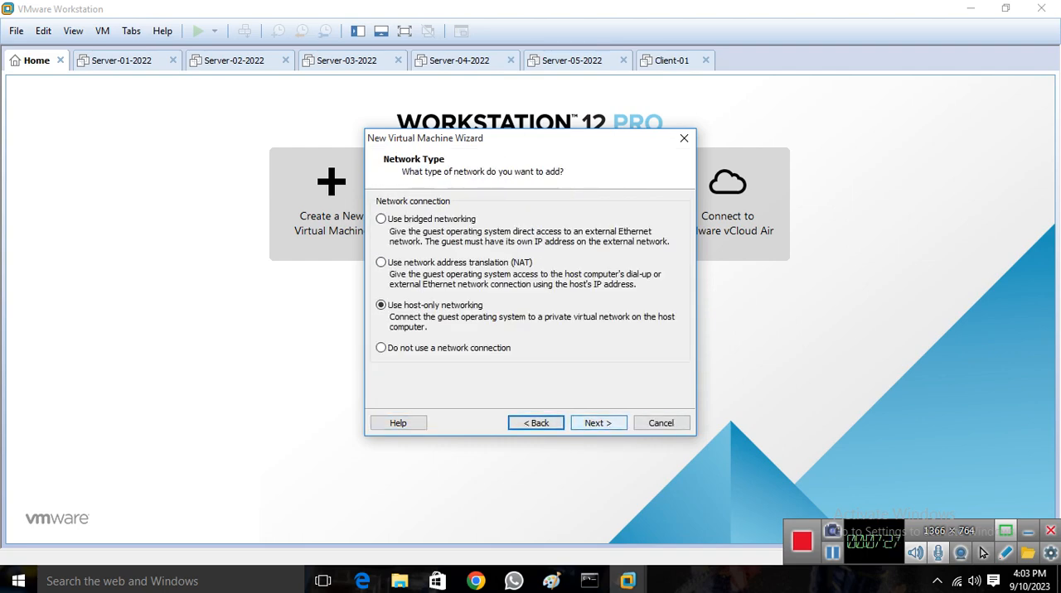
pyautogui.click(598, 423)
pyautogui.click(598, 423)
pyautogui.click(598, 424)
pyautogui.press('Return')
# Set the maximum disk size to 40 GB stored as a single file and finish creating Client-02
pyautogui.write('40')
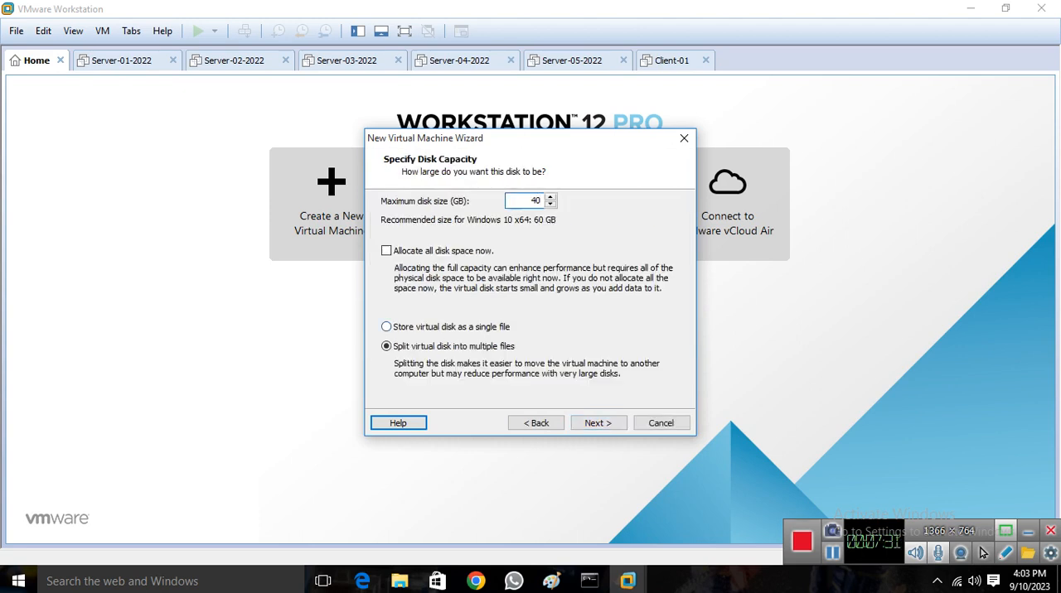
pyautogui.press('Tab')
pyautogui.press('Tab')
pyautogui.press('Up')
pyautogui.press('Return')
pyautogui.press('Return')
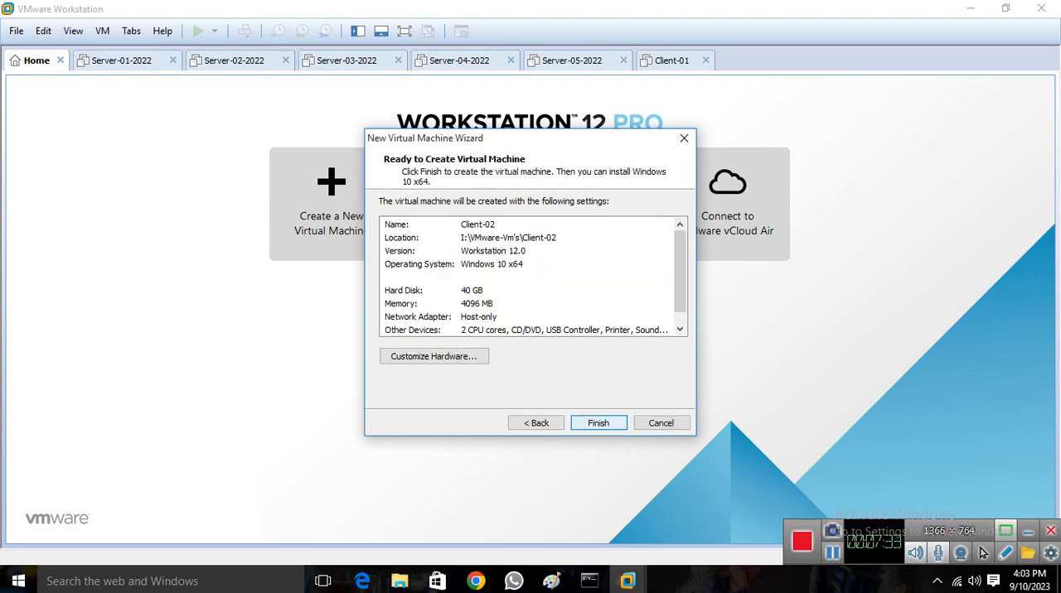
pyautogui.press('Return')
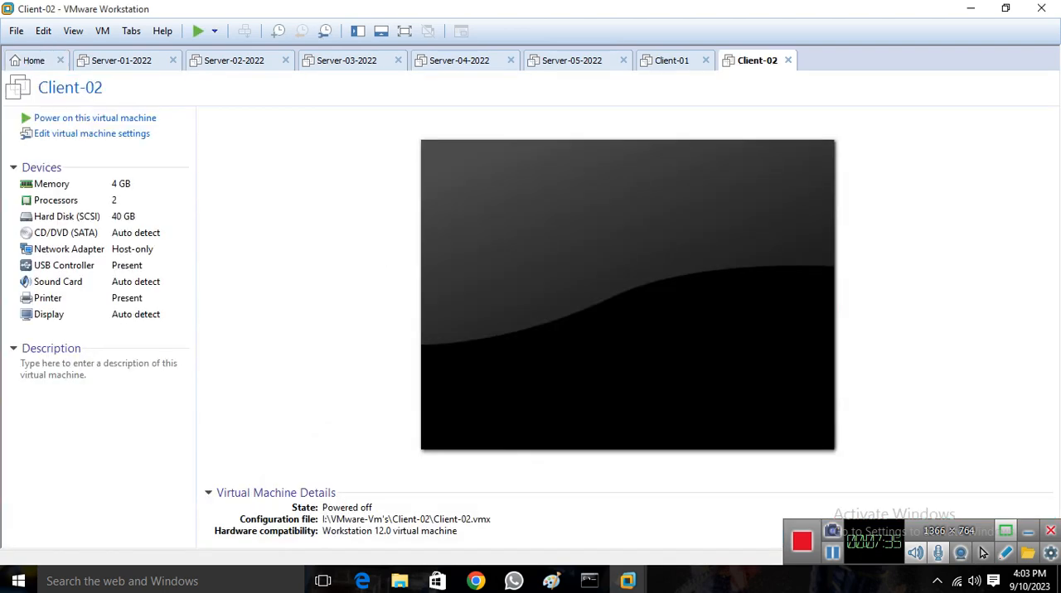